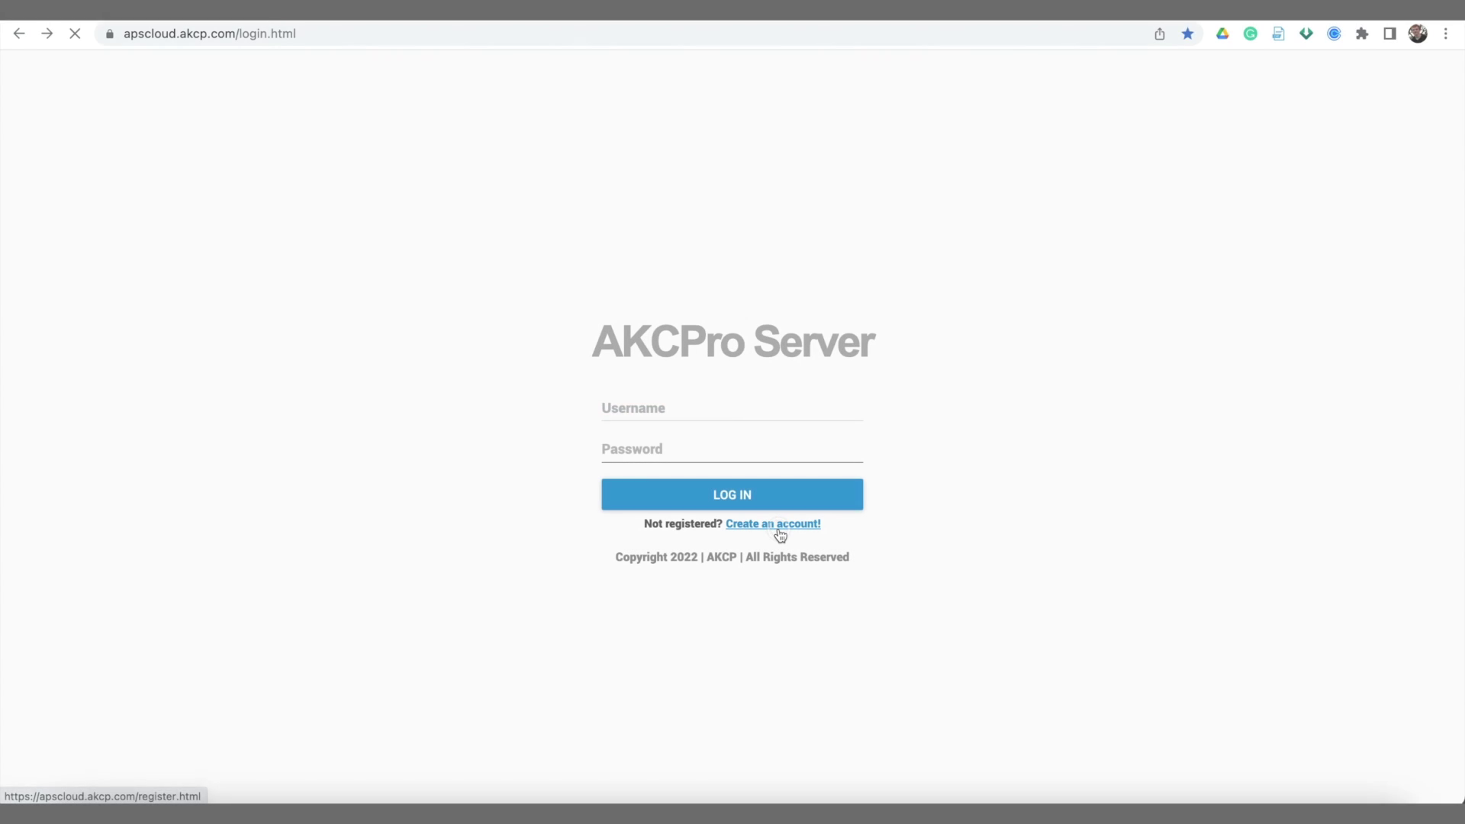
- Preview the sign-up form, then log in with the demo admin username and password
{"action": "left_click", "coordinate": [780, 534]}
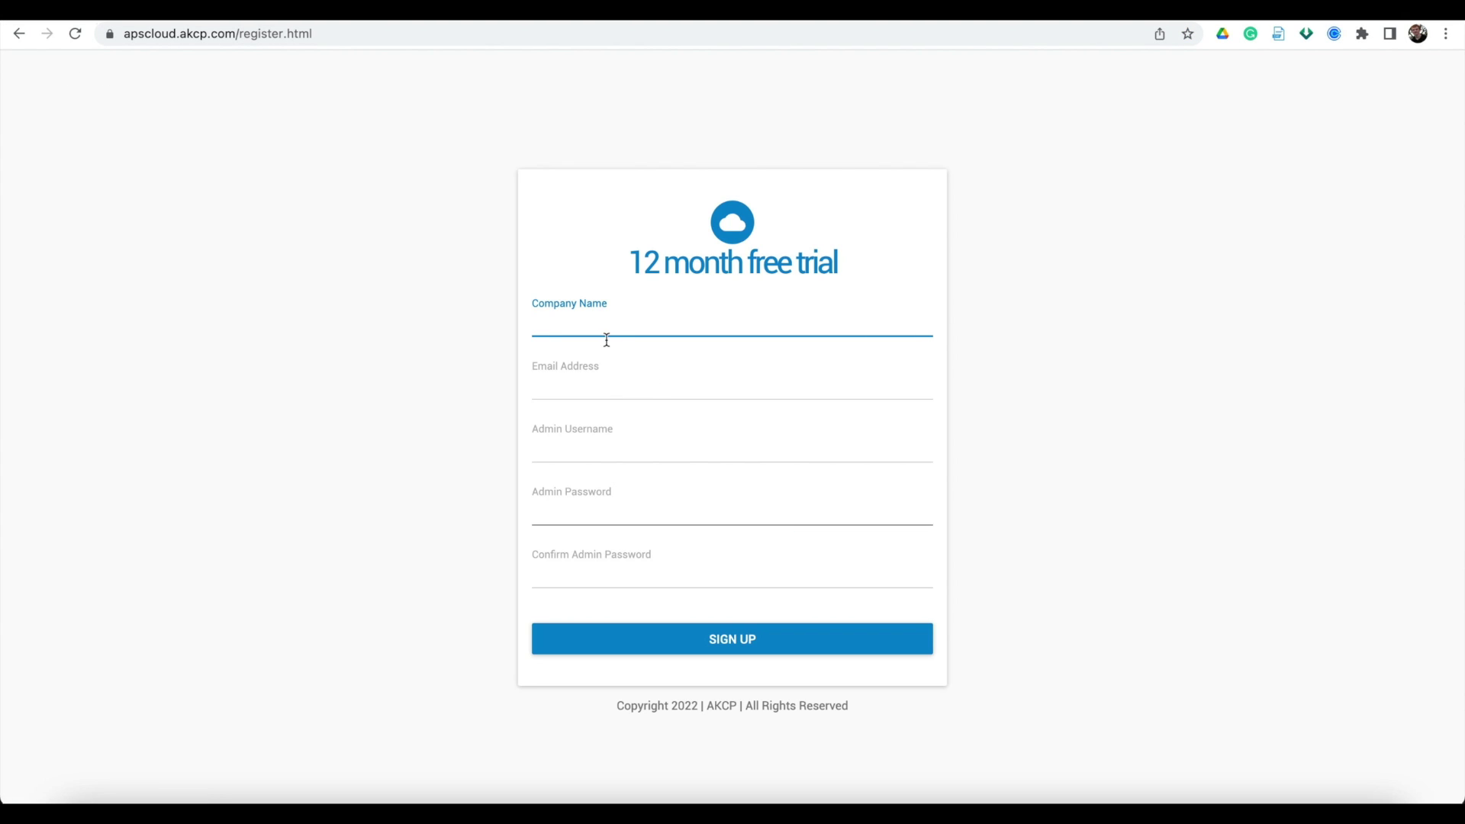
{"action": "type", "text": "My Compa"}
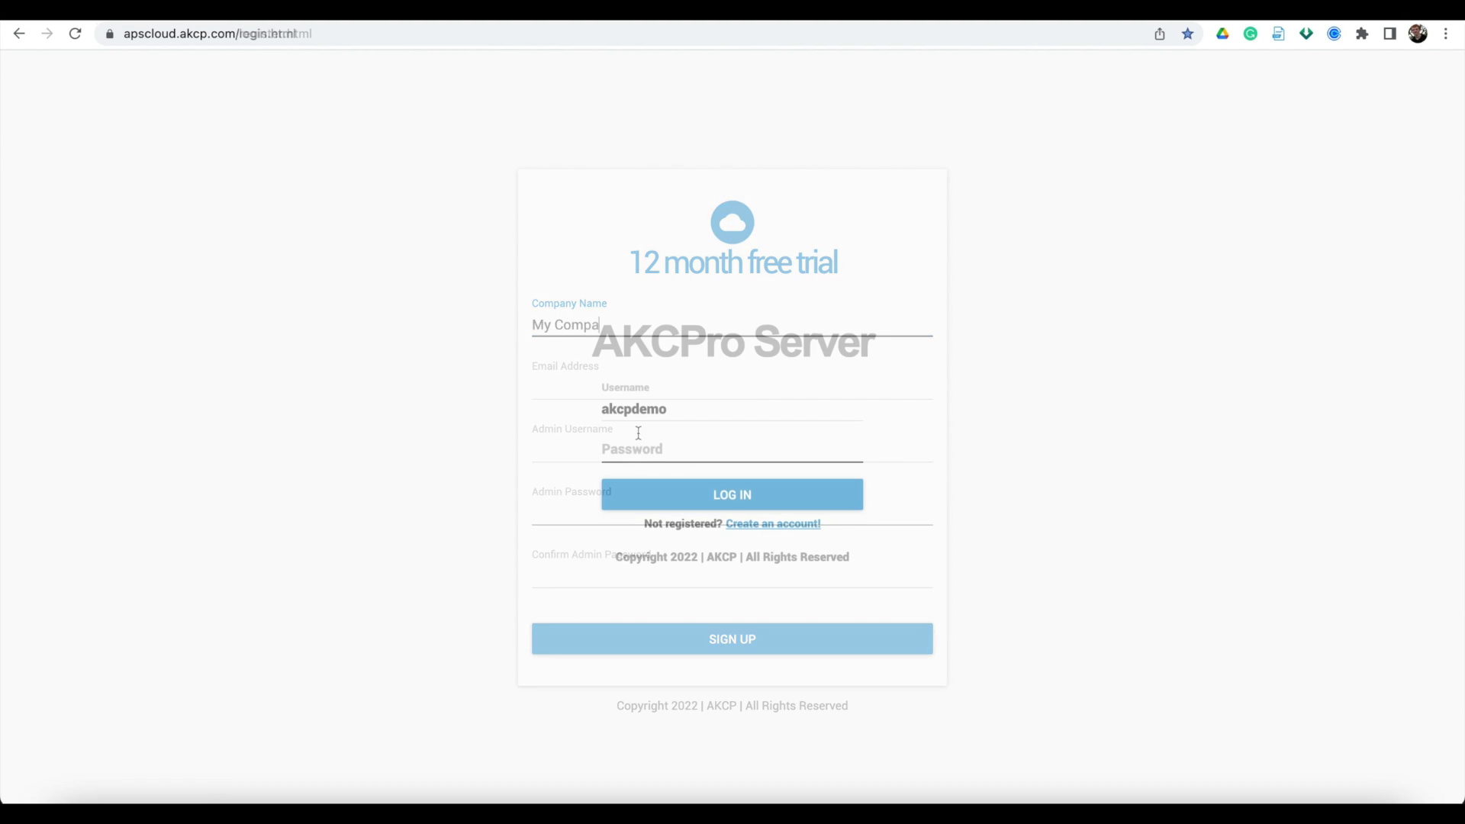
{"action": "type", "text": "••"}
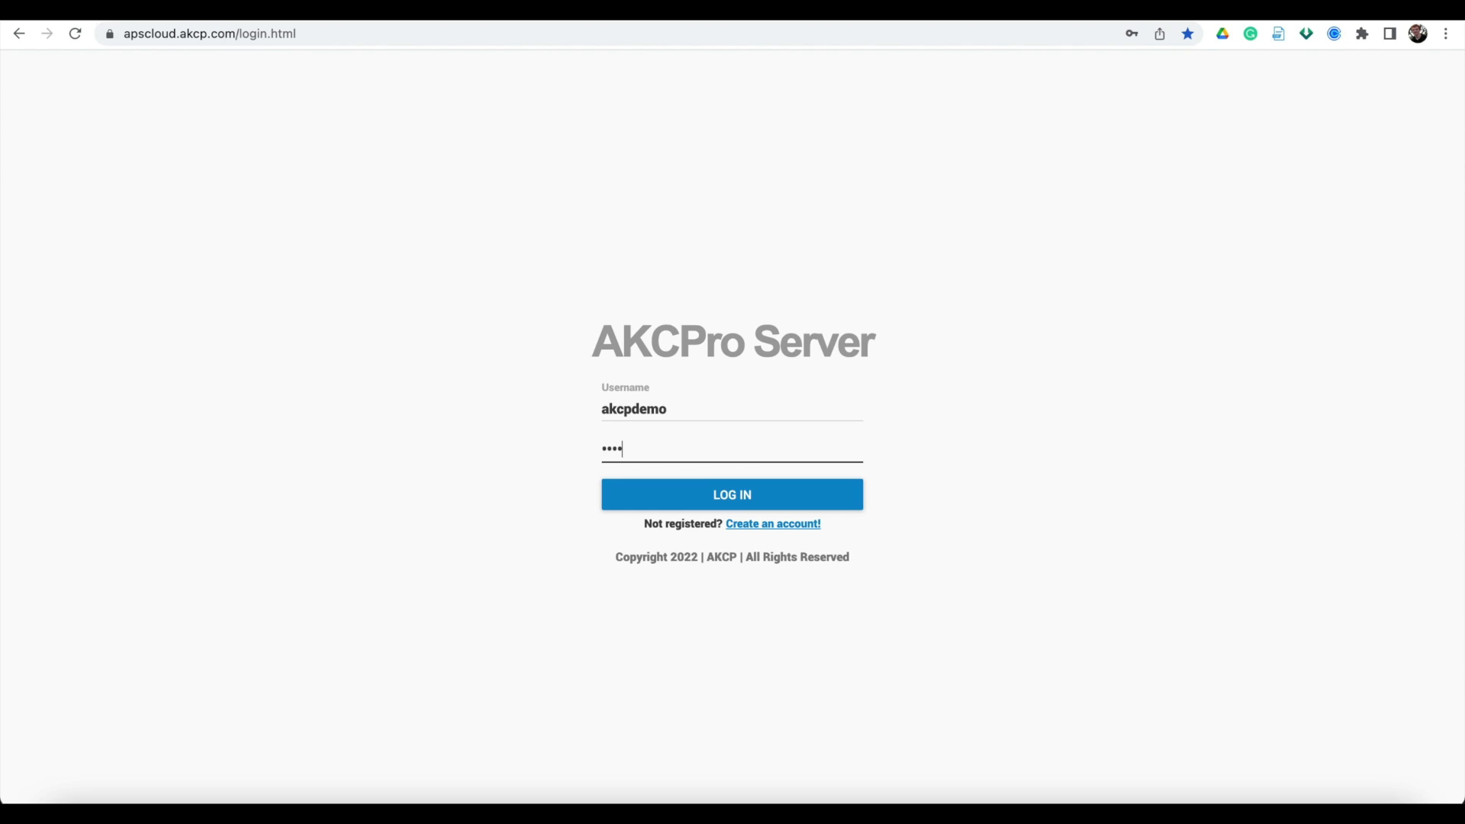
{"action": "key", "text": "Return"}
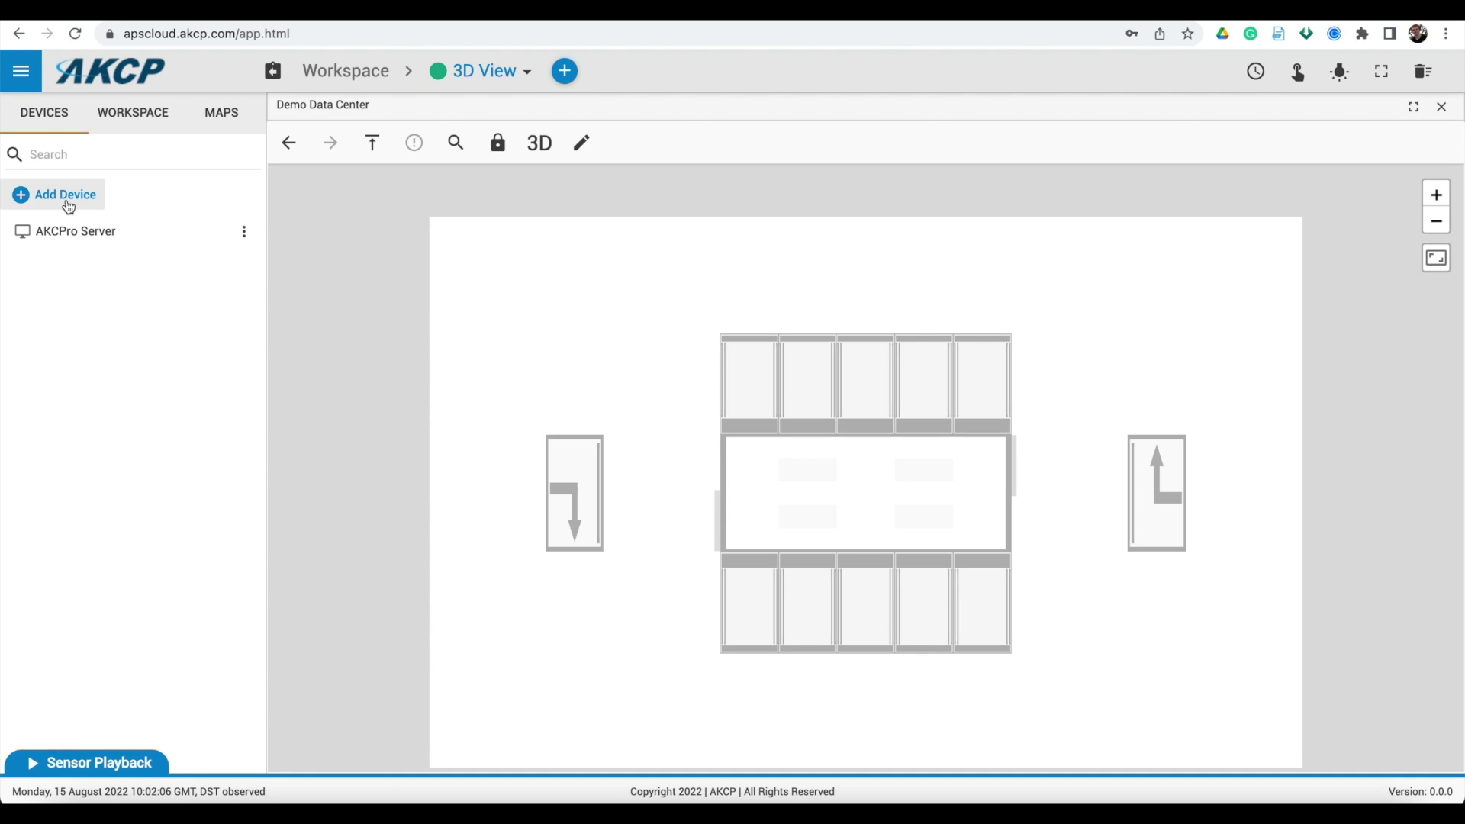
- Add an AKCP Cloud Device with MAC address 00:0B:DC:04:01:05
{"action": "left_click", "coordinate": [67, 199]}
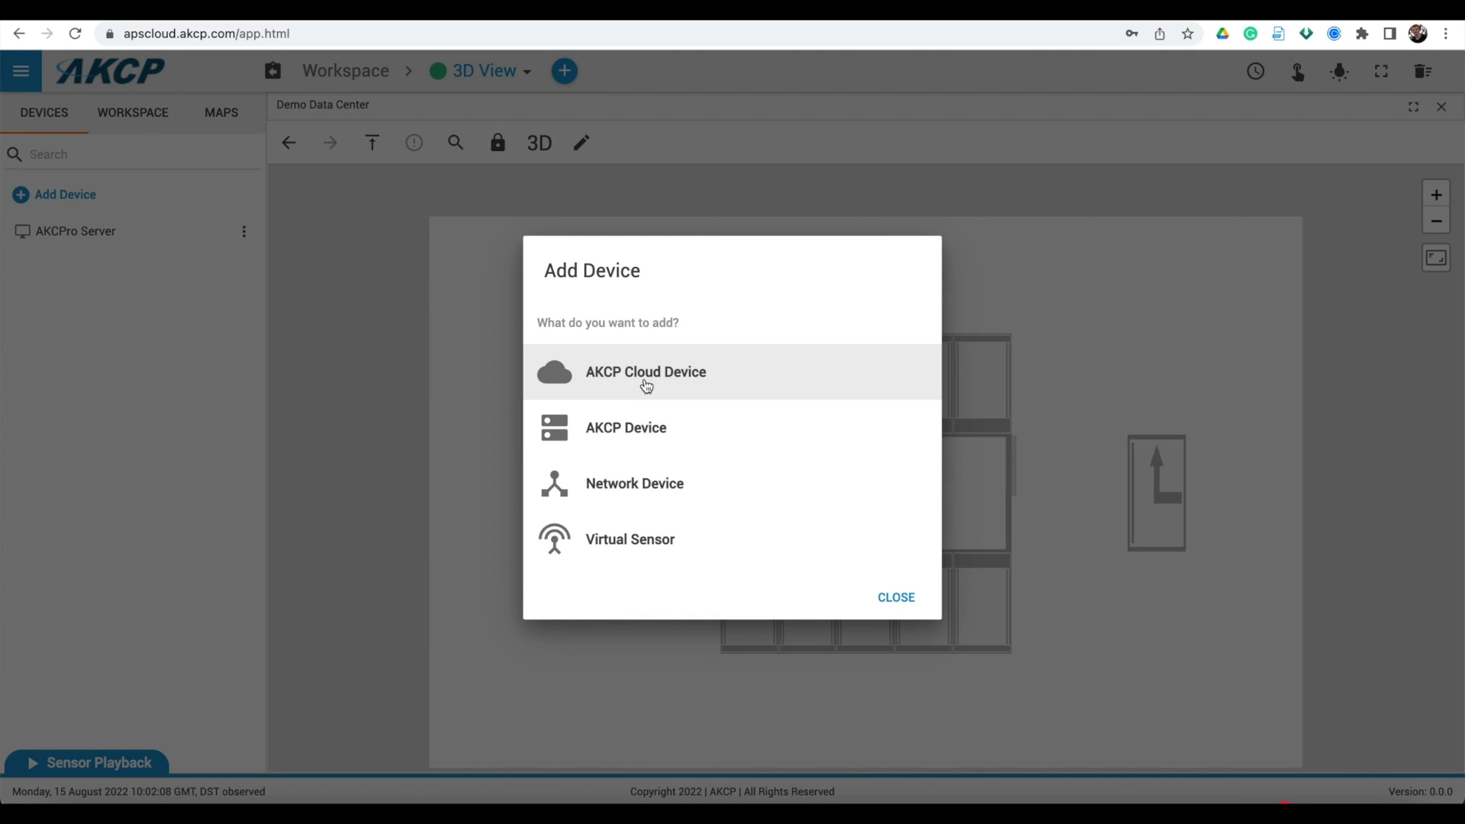
{"action": "left_click", "coordinate": [646, 386]}
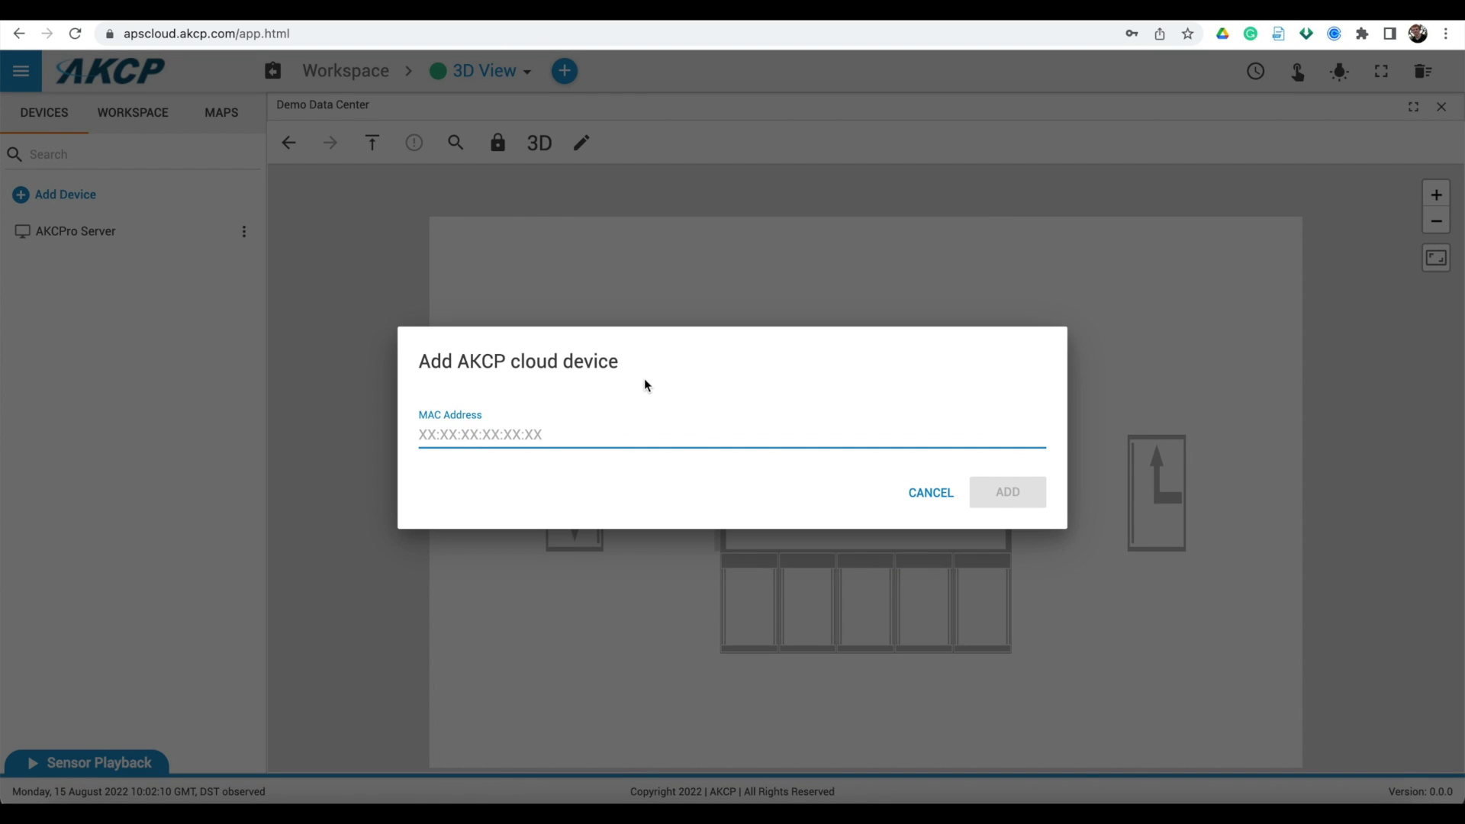
{"action": "type", "text": "00:0B:DC:04:01:05"}
{"action": "left_click", "coordinate": [1033, 505]}
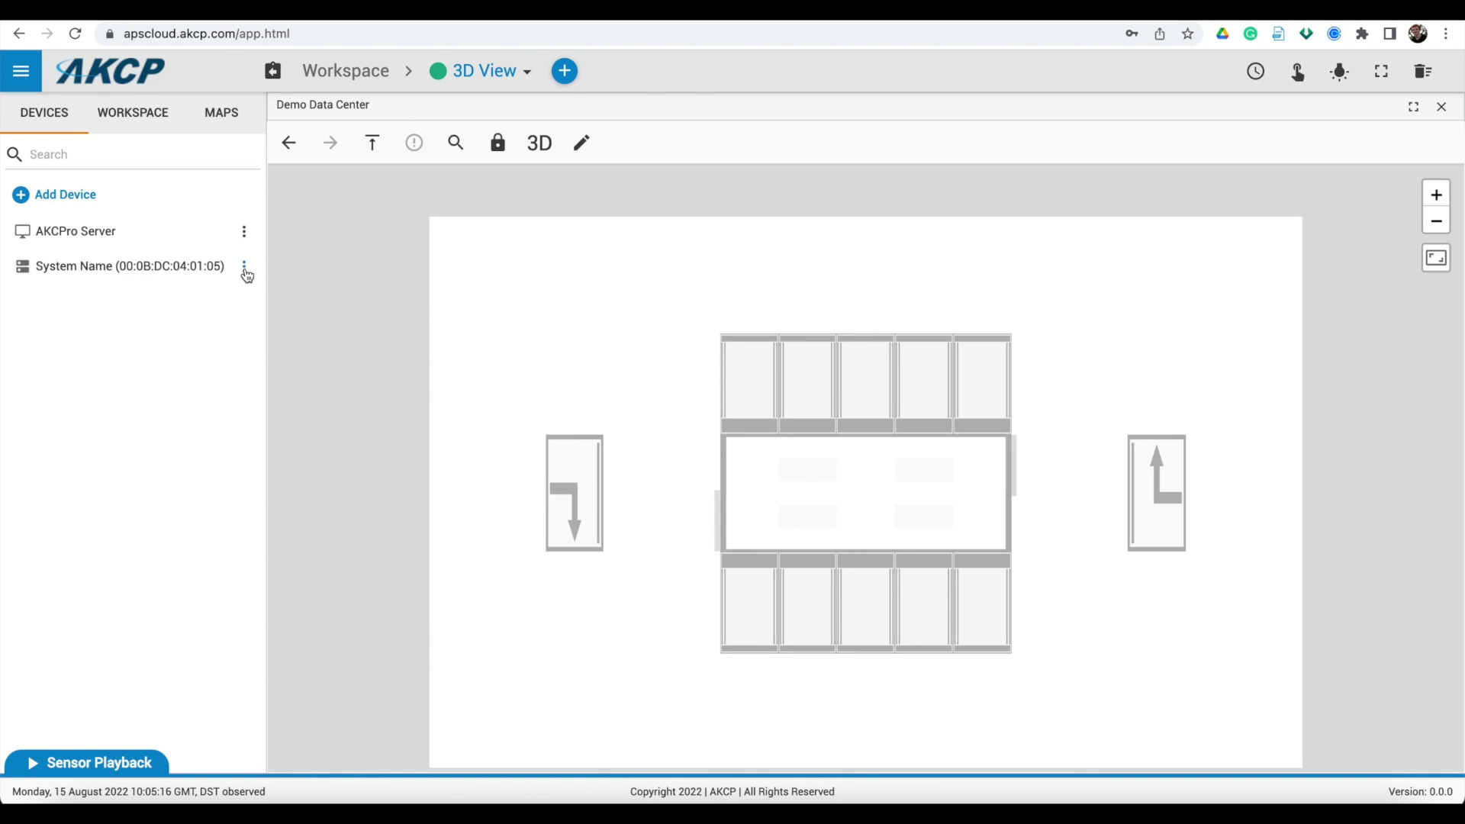
- Open the new device's local URL and expand its sensor groups under System Name
{"action": "left_click", "coordinate": [245, 269]}
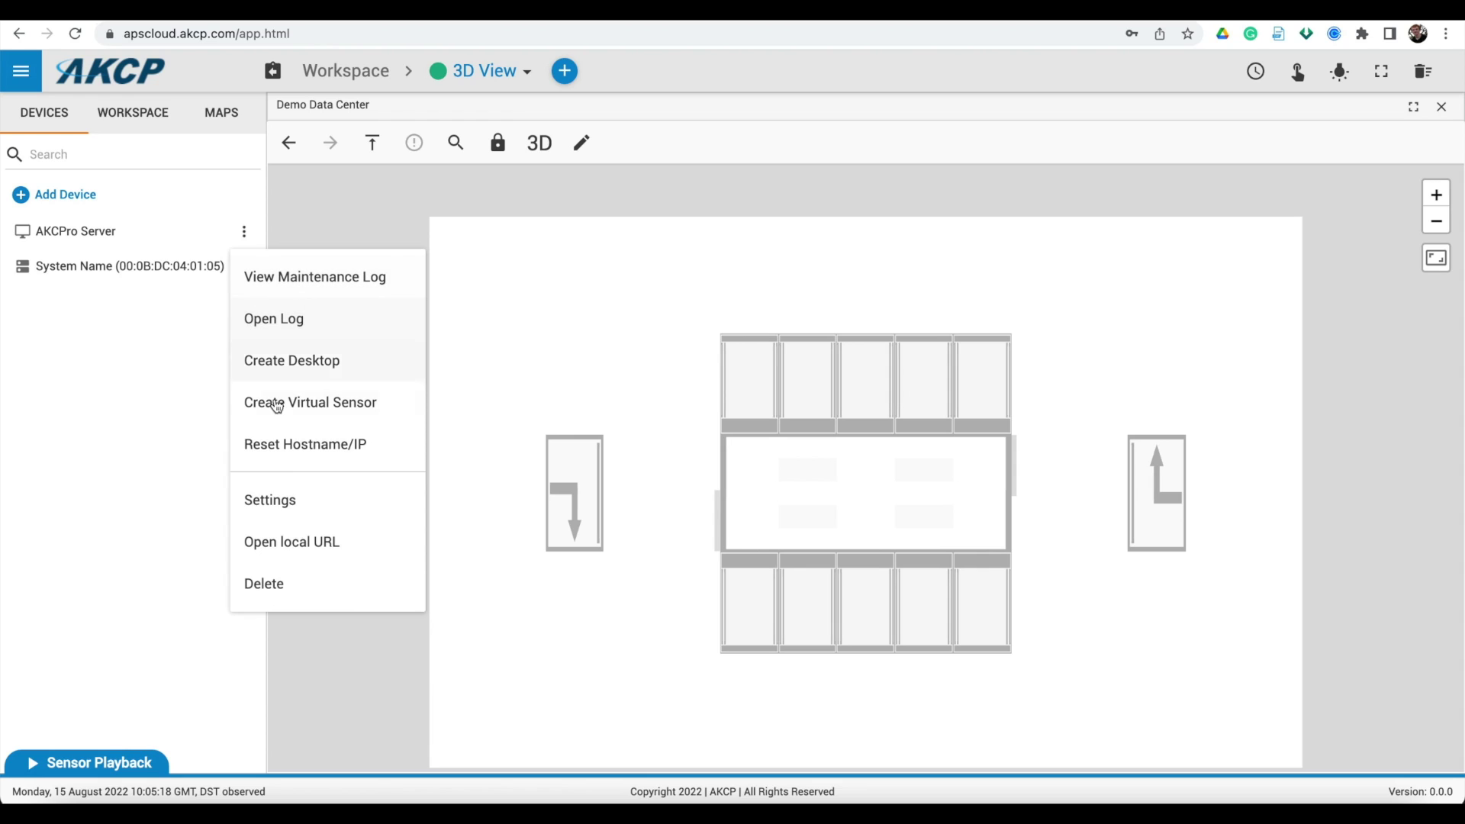
{"action": "left_click", "coordinate": [290, 543]}
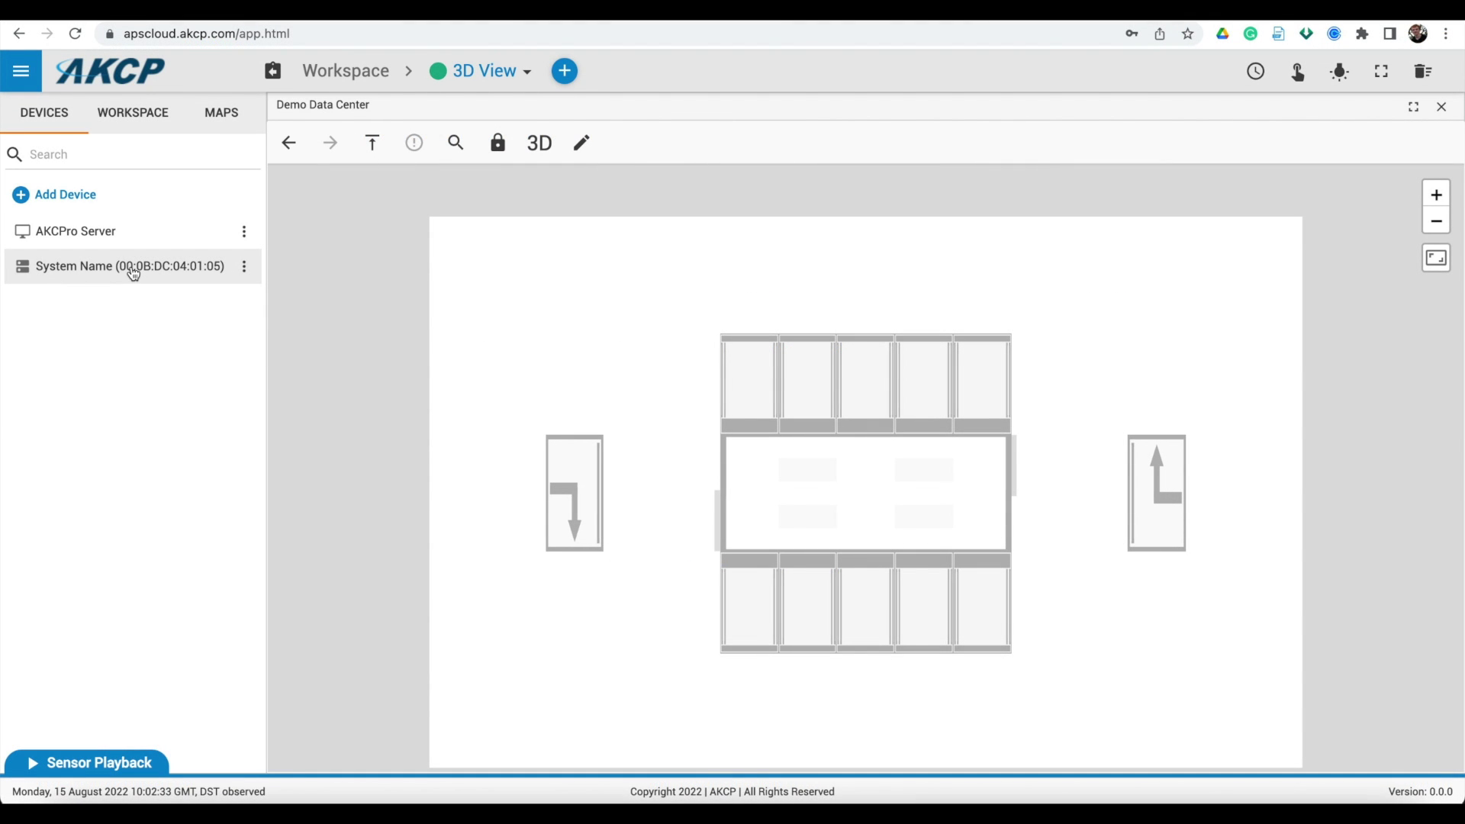
{"action": "left_click", "coordinate": [134, 273]}
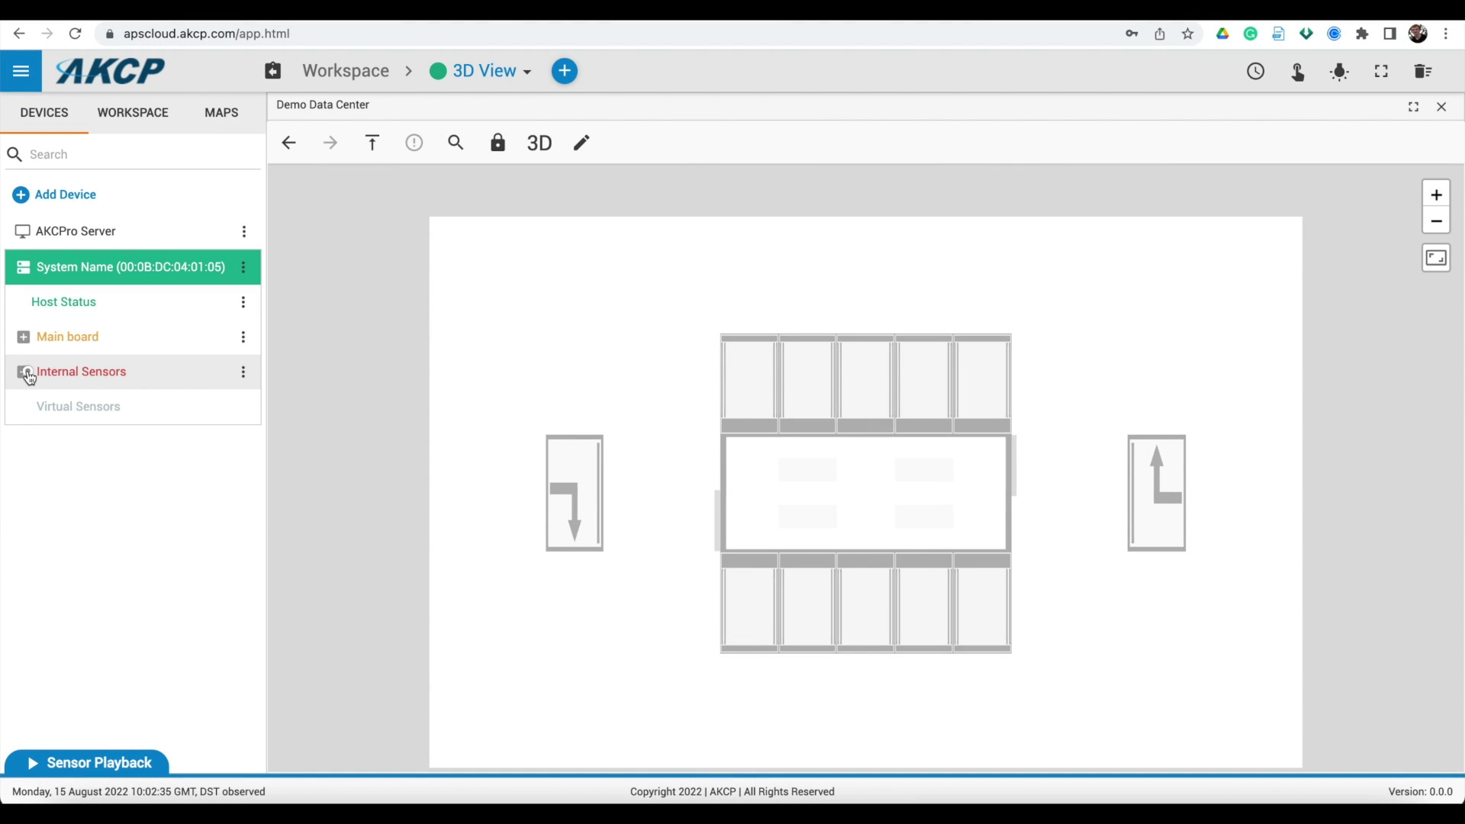
- Expand and collapse the Internal Sensors and Main board groups, then show the desktop list
{"action": "left_click", "coordinate": [24, 372]}
{"action": "left_click", "coordinate": [25, 372]}
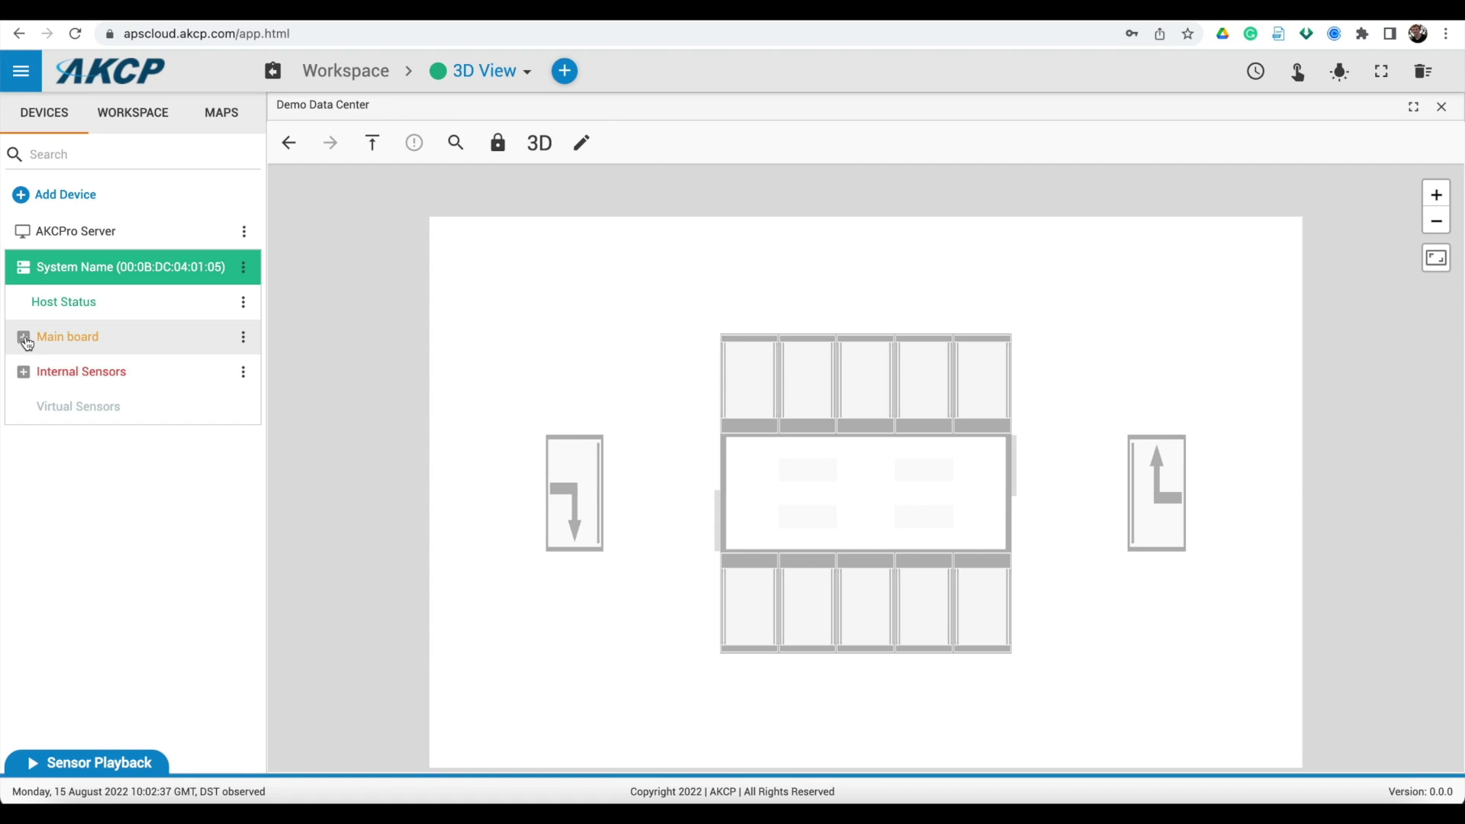
{"action": "left_click", "coordinate": [25, 337]}
{"action": "left_click", "coordinate": [25, 339]}
{"action": "left_click", "coordinate": [523, 73]}
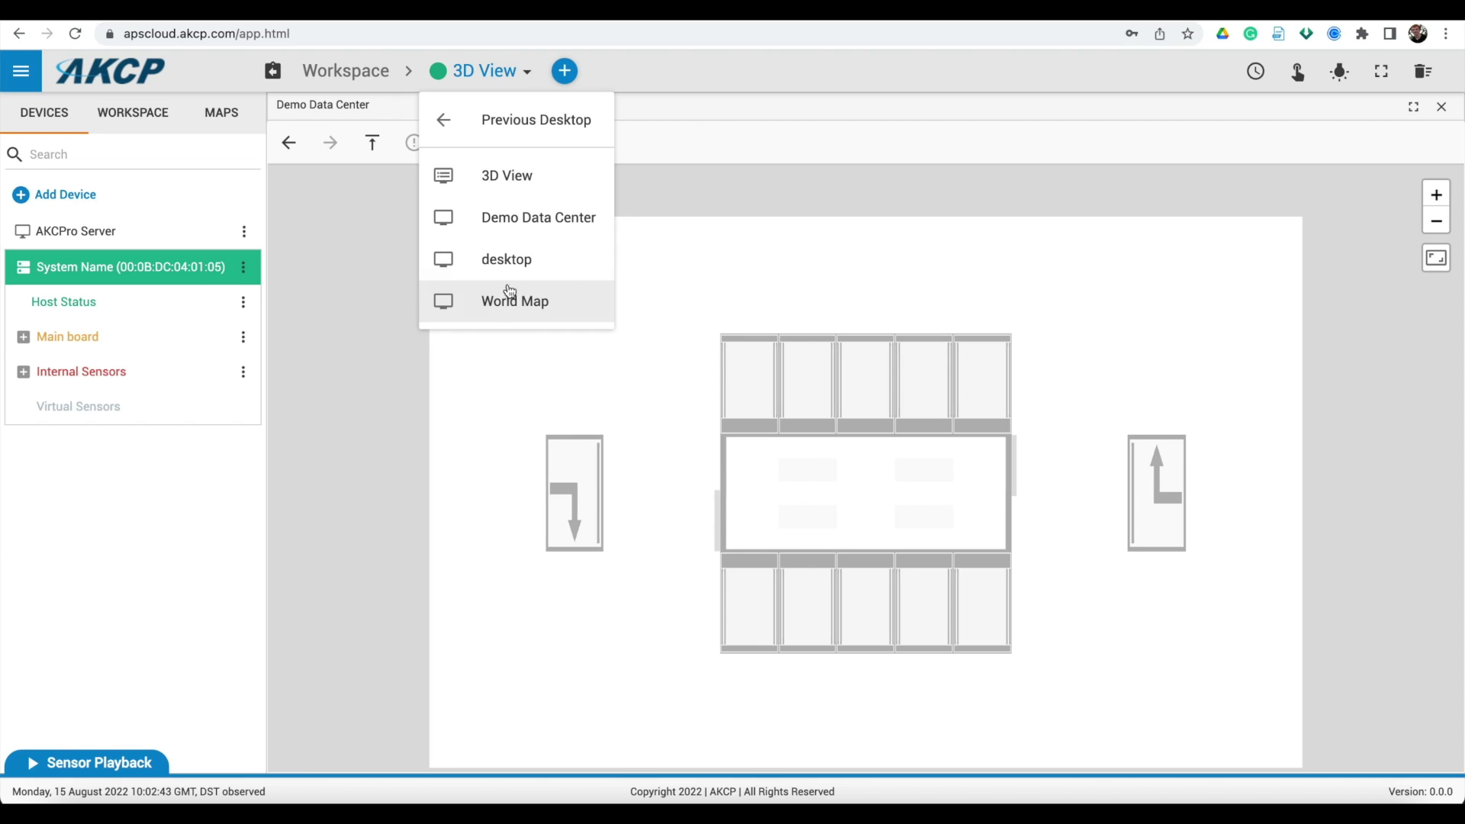
- Switch to the desktop named 'desktop' and close the Summary #1, #2 and #3 panels
{"action": "left_click", "coordinate": [506, 261]}
{"action": "left_click", "coordinate": [643, 108]}
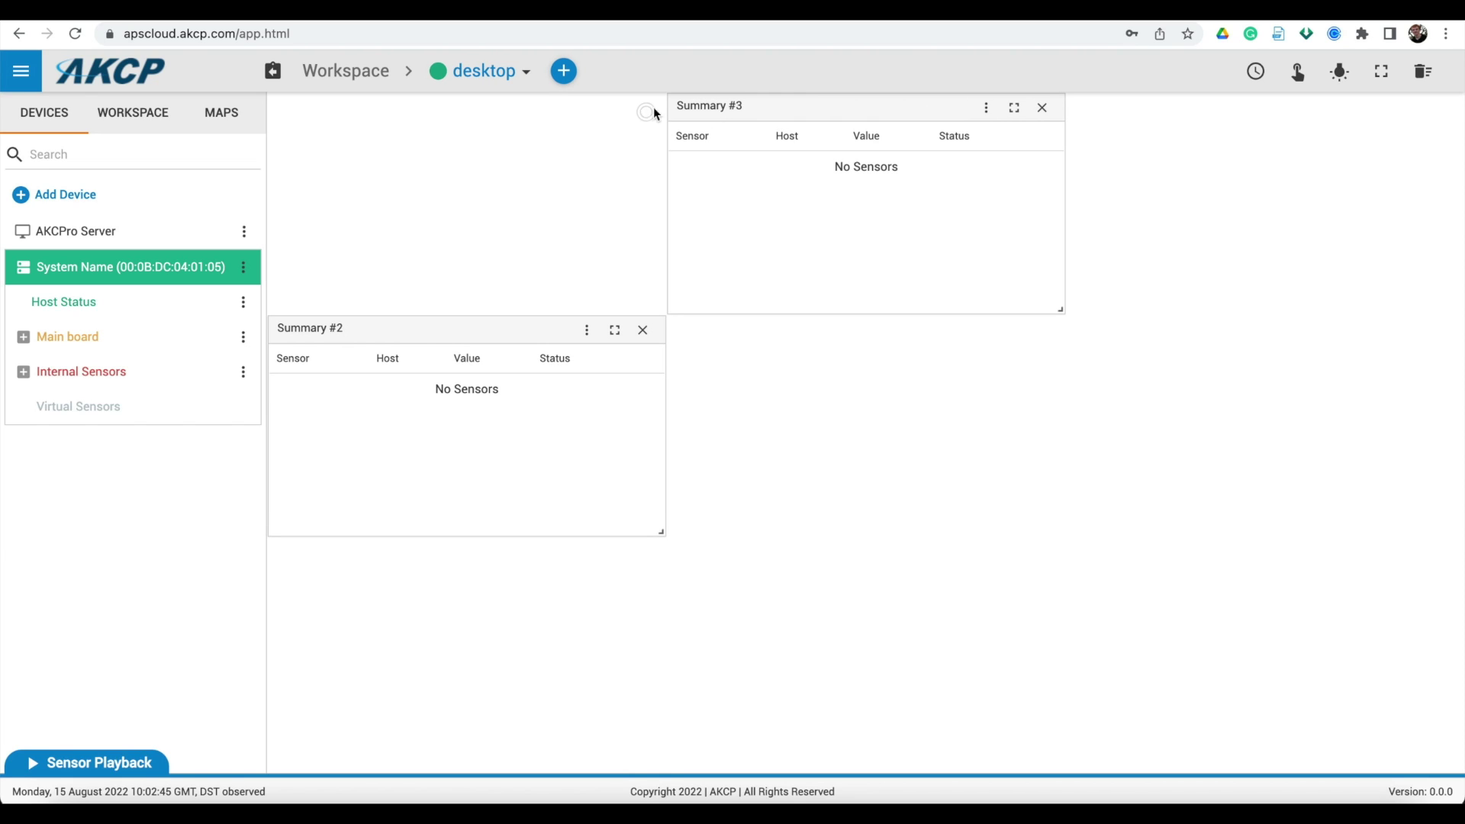
{"action": "left_click", "coordinate": [1042, 108]}
{"action": "left_click", "coordinate": [643, 331]}
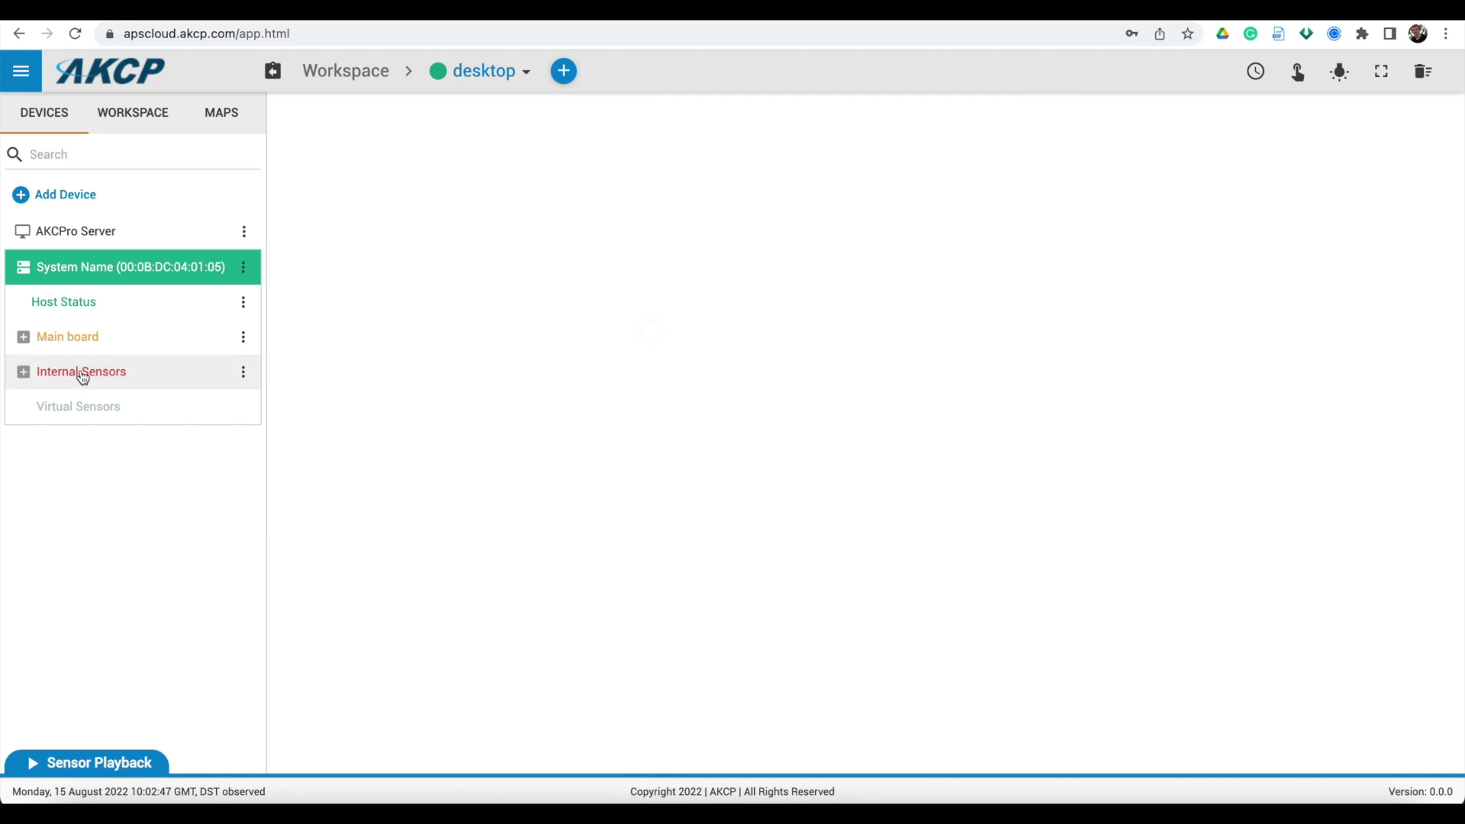
- Place the Embedded Temperature Sensor on the desktop as a Standard dial gauge
{"action": "left_click", "coordinate": [23, 372]}
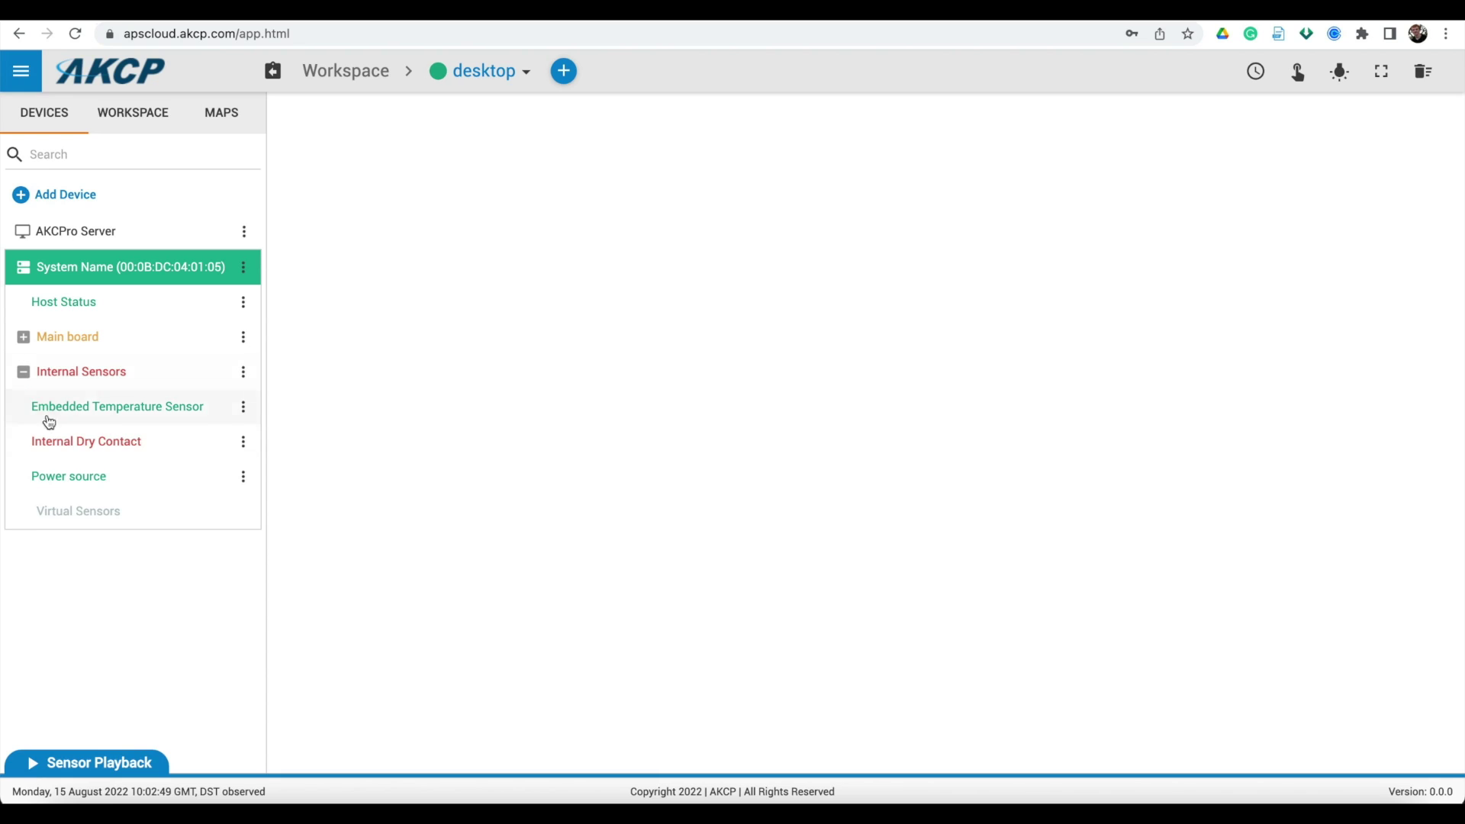
{"action": "left_click_drag", "start_coordinate": [49, 415], "coordinate": [285, 116]}
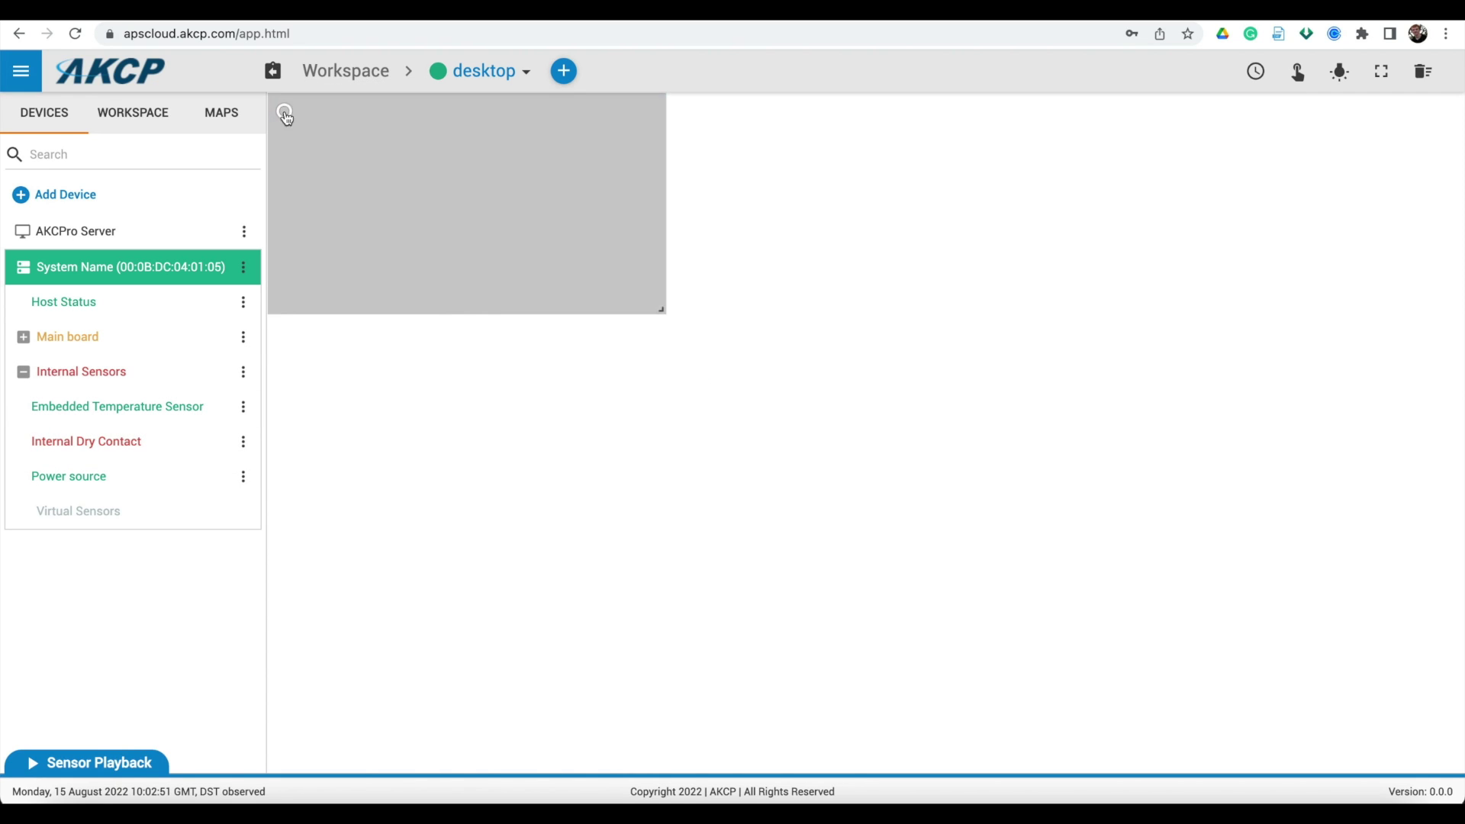
{"action": "right_click", "coordinate": [552, 150]}
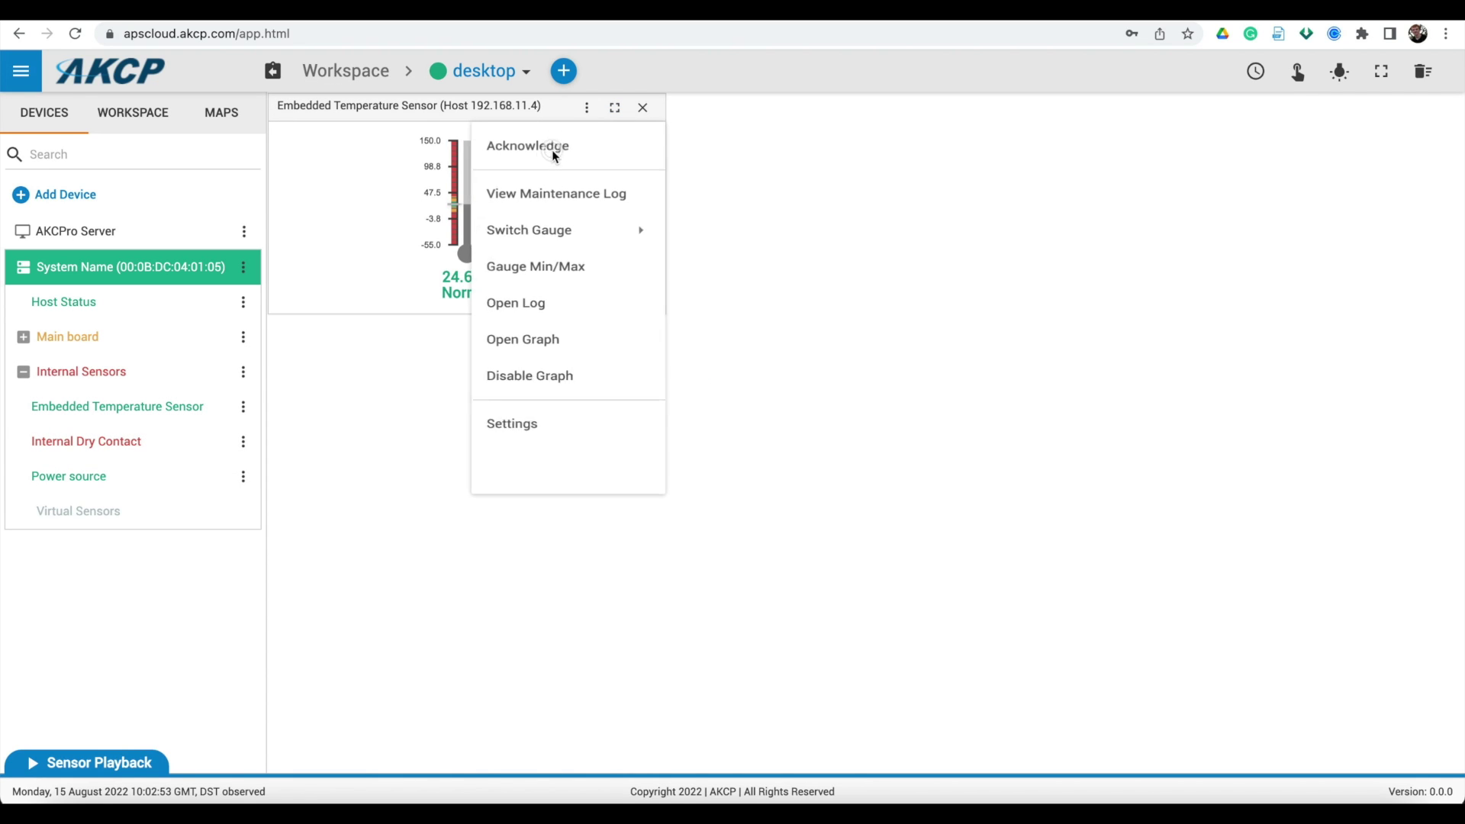
{"action": "left_click", "coordinate": [630, 249]}
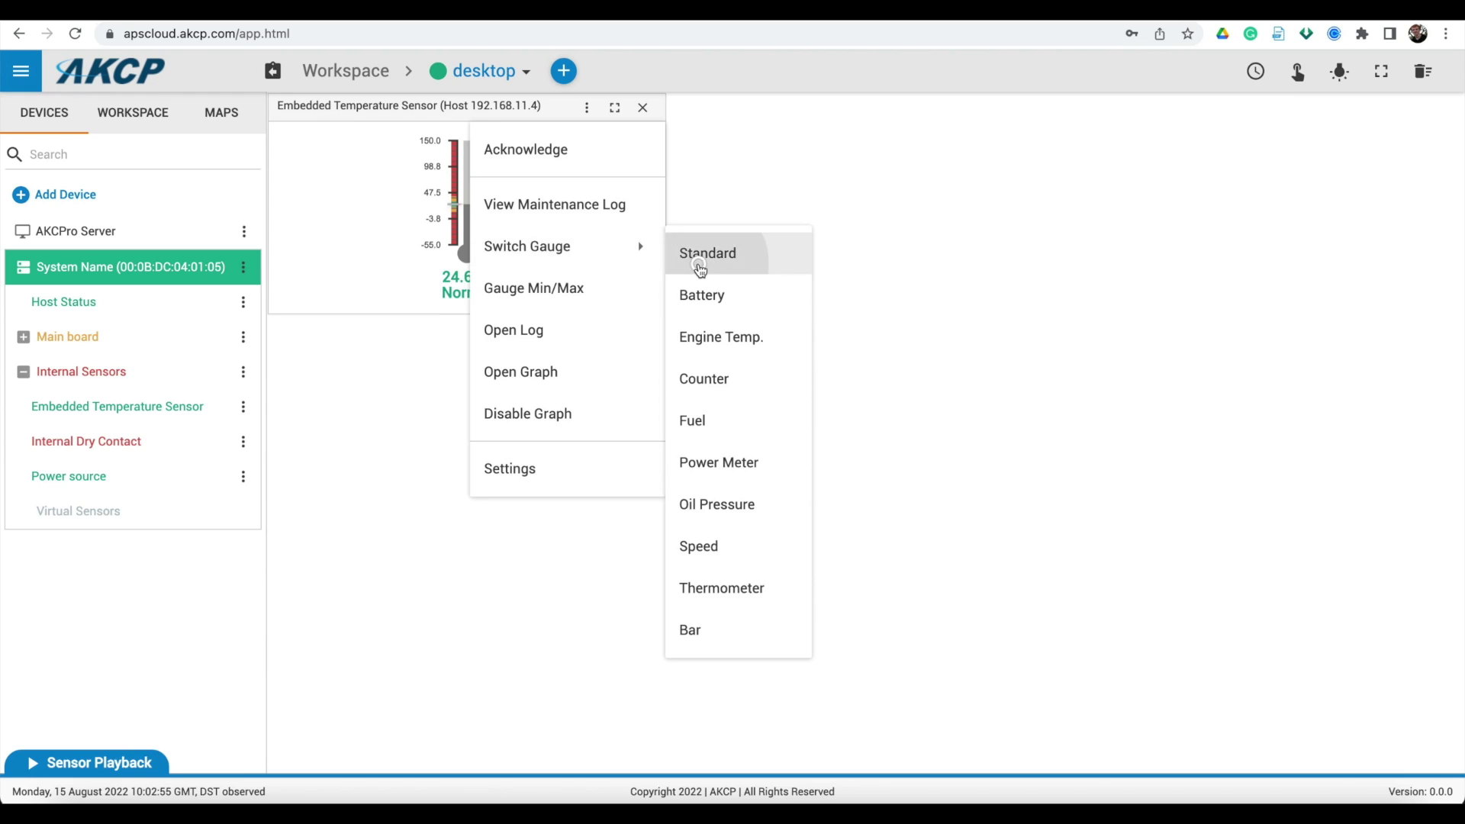
{"action": "left_click", "coordinate": [696, 269]}
- Switch the temperature widget to a graph, then to Log, then back to Gauge
{"action": "left_click", "coordinate": [588, 110]}
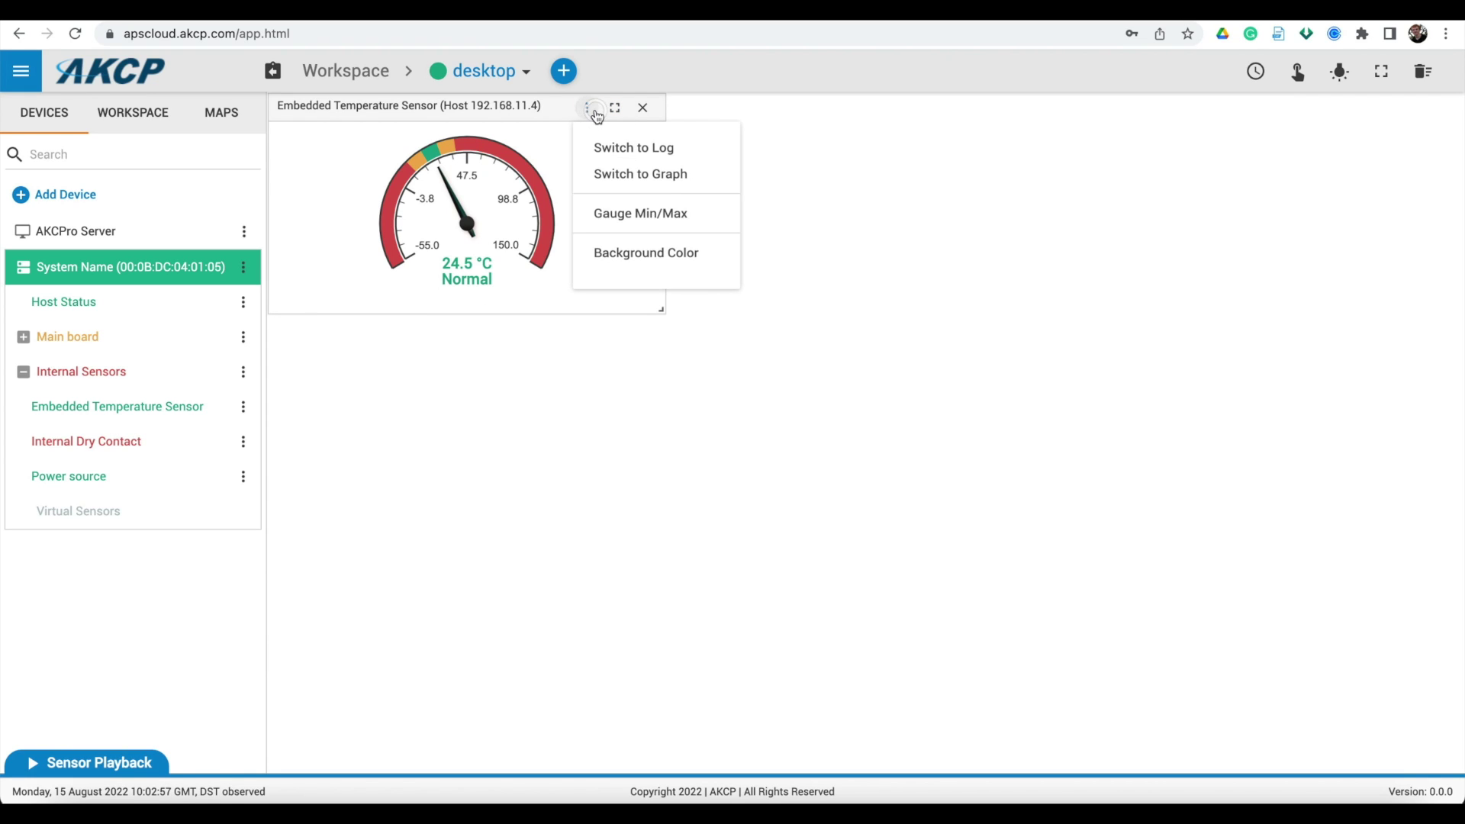
{"action": "left_click", "coordinate": [614, 178]}
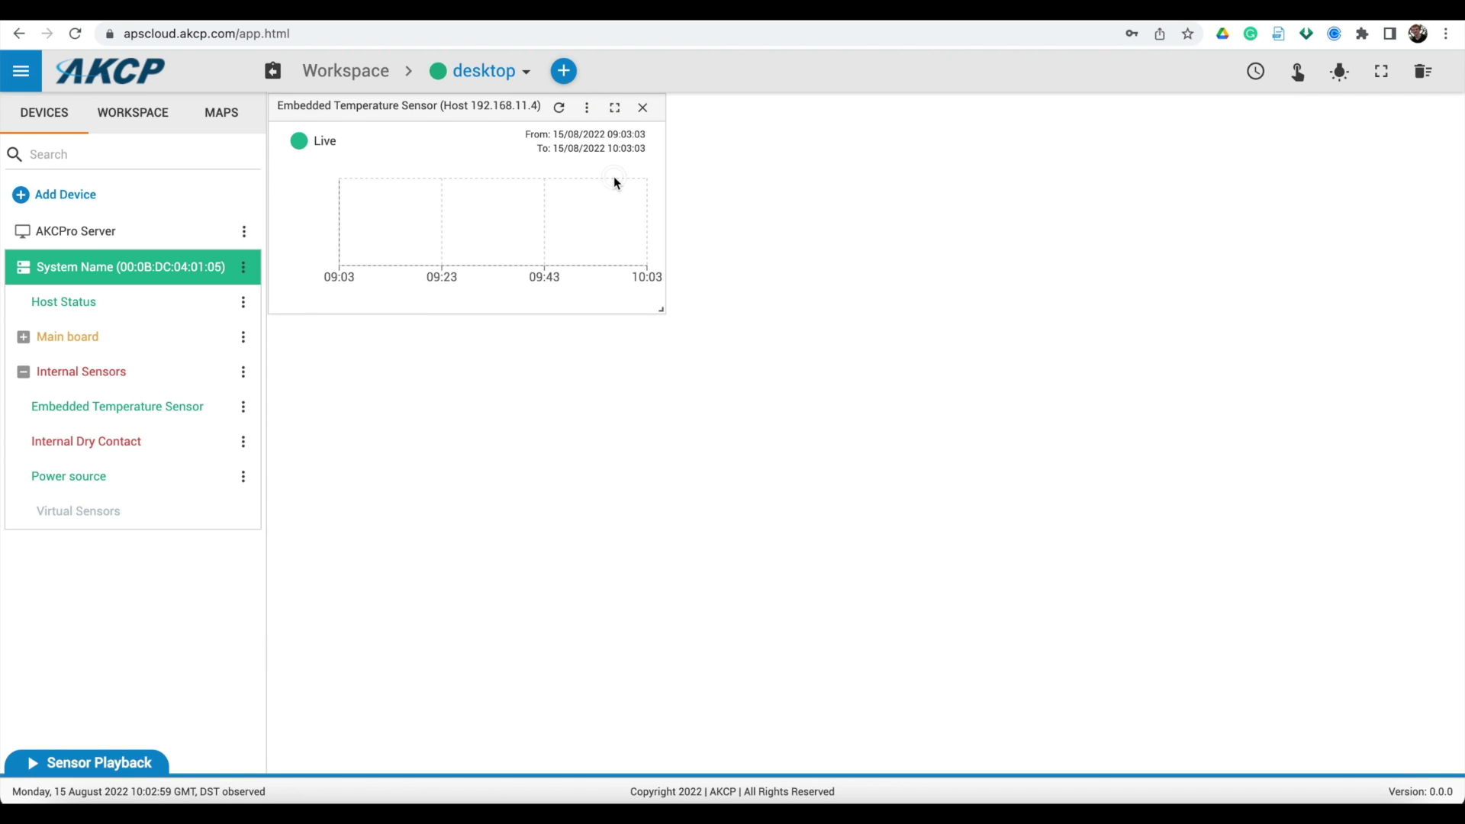
{"action": "left_click", "coordinate": [587, 108]}
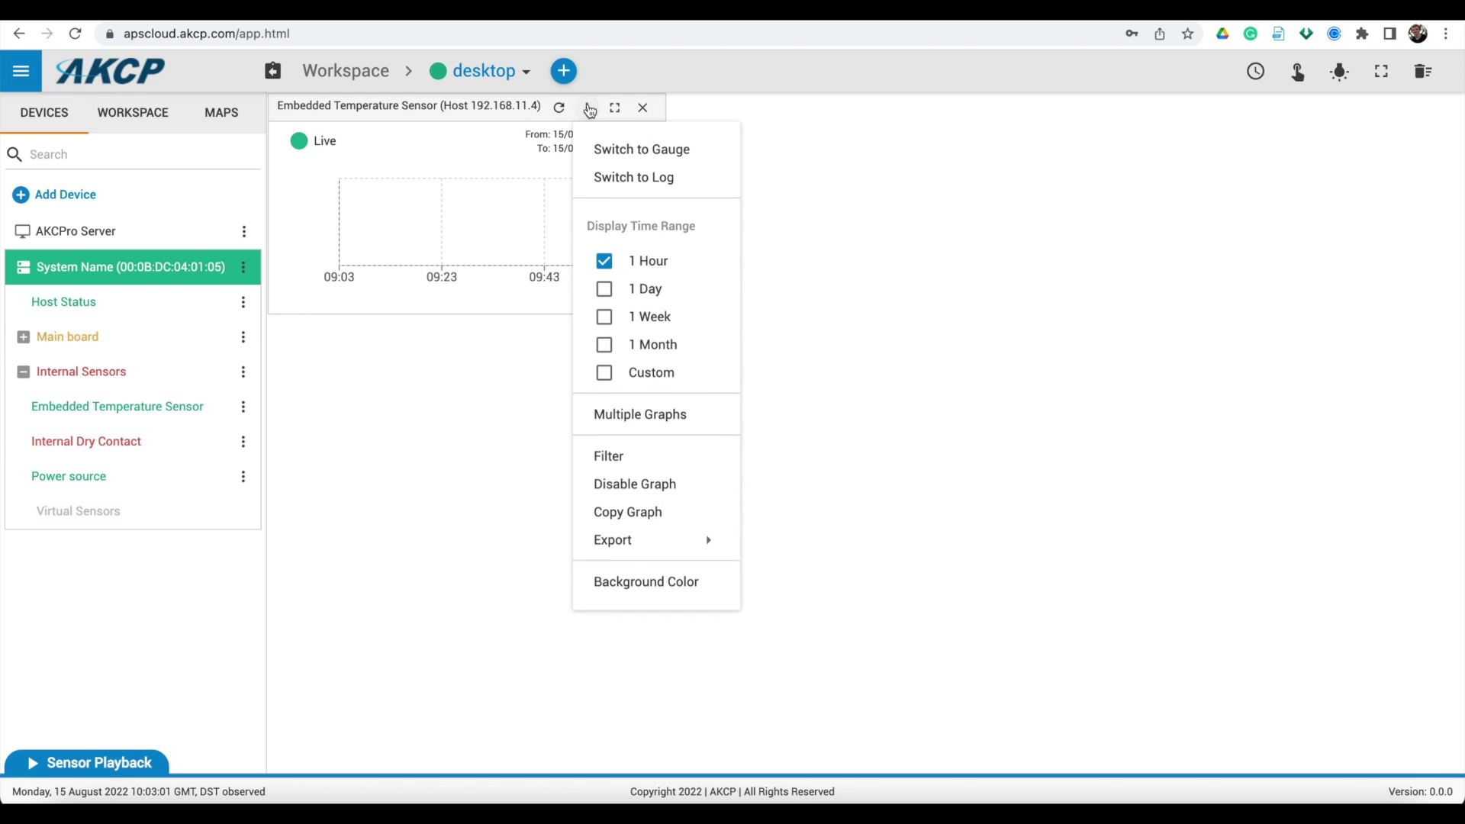
{"action": "left_click", "coordinate": [617, 179]}
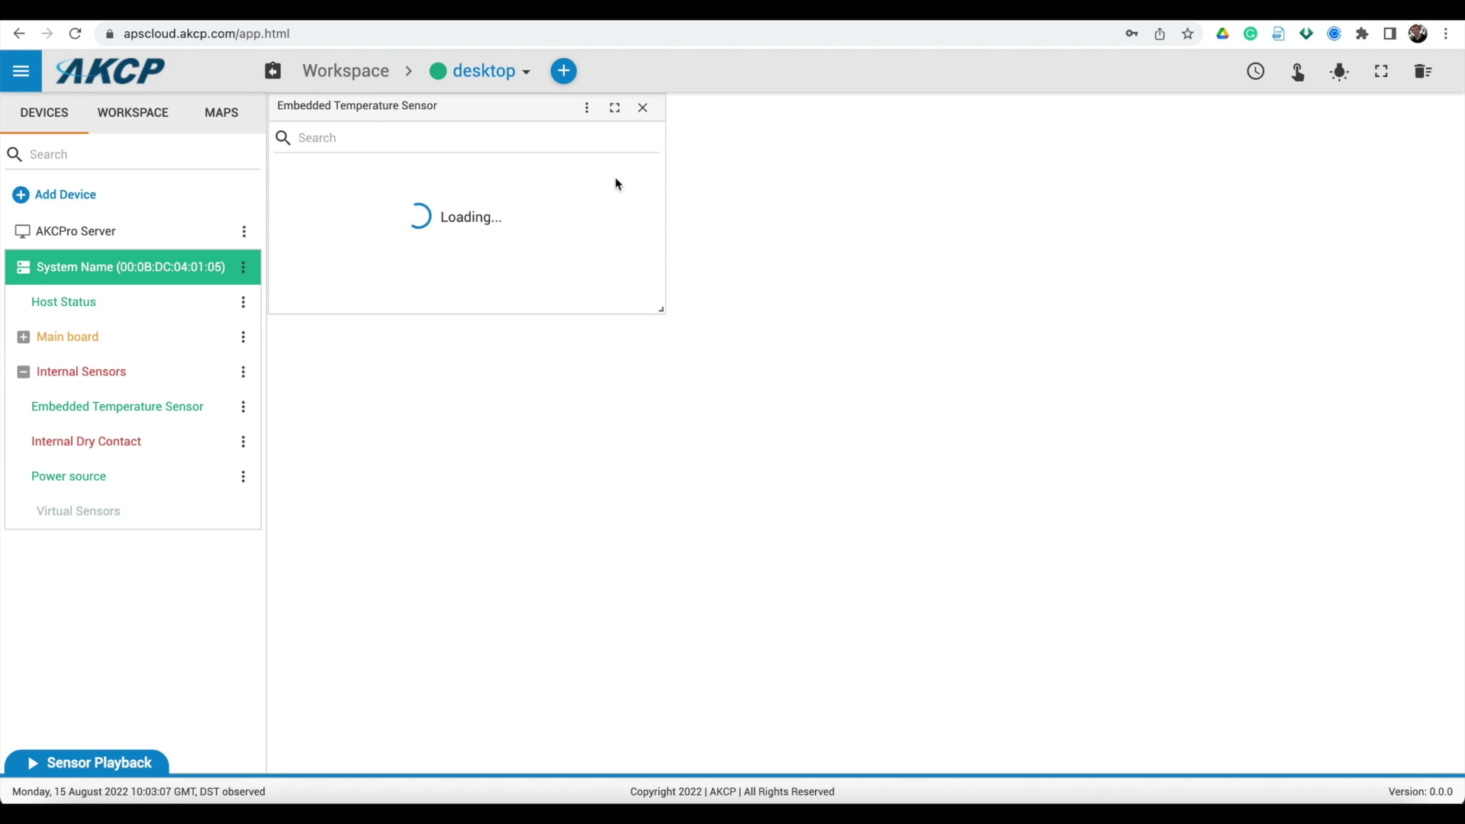
{"action": "left_click", "coordinate": [586, 108]}
{"action": "left_click", "coordinate": [700, 153]}
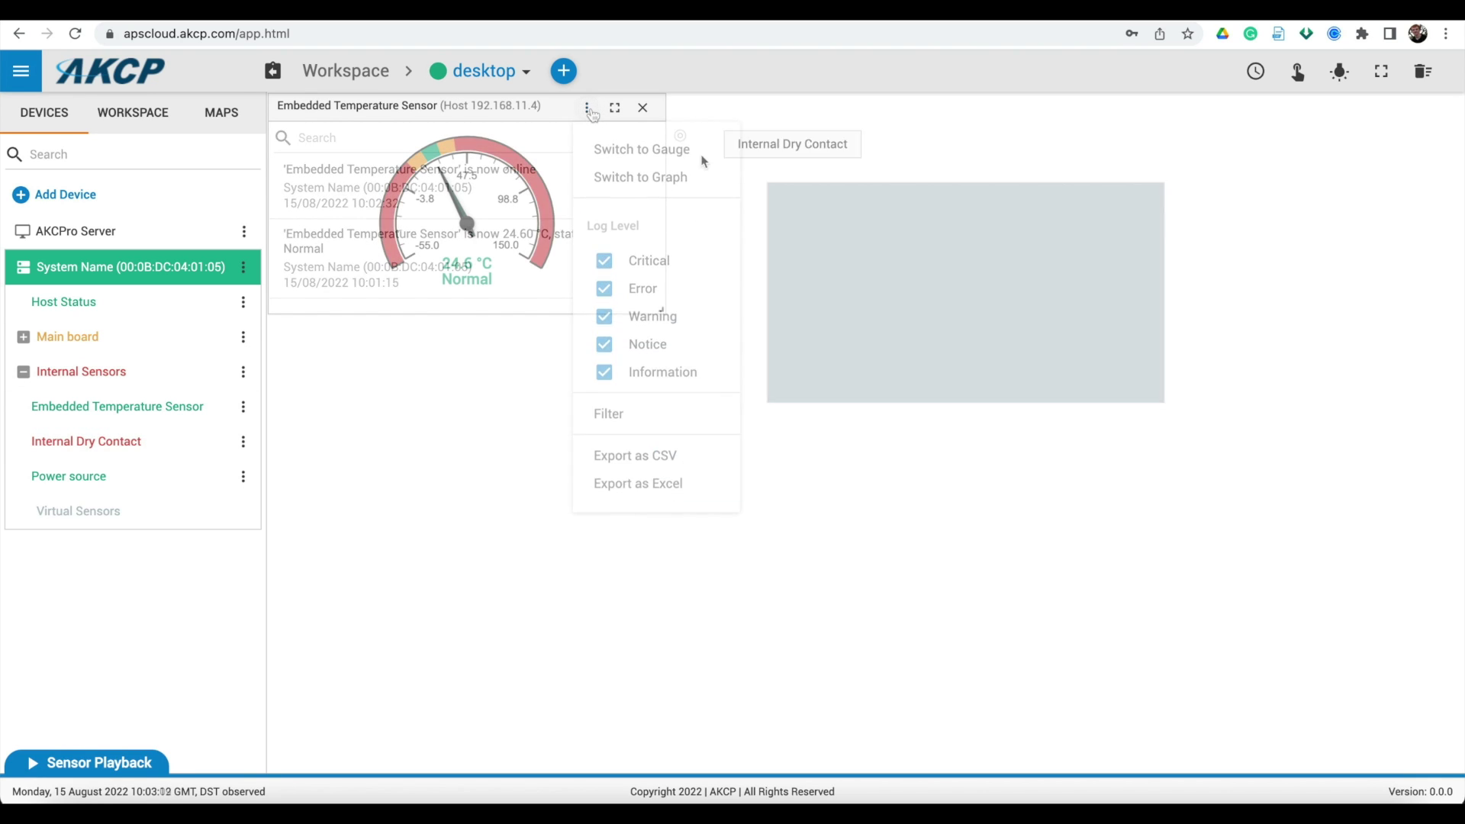
- Add a Power source widget and open a temperature graph, briefly maximizing the graph and gauge
{"action": "left_click_drag", "start_coordinate": [62, 478], "coordinate": [650, 631]}
{"action": "left_click", "coordinate": [587, 108]}
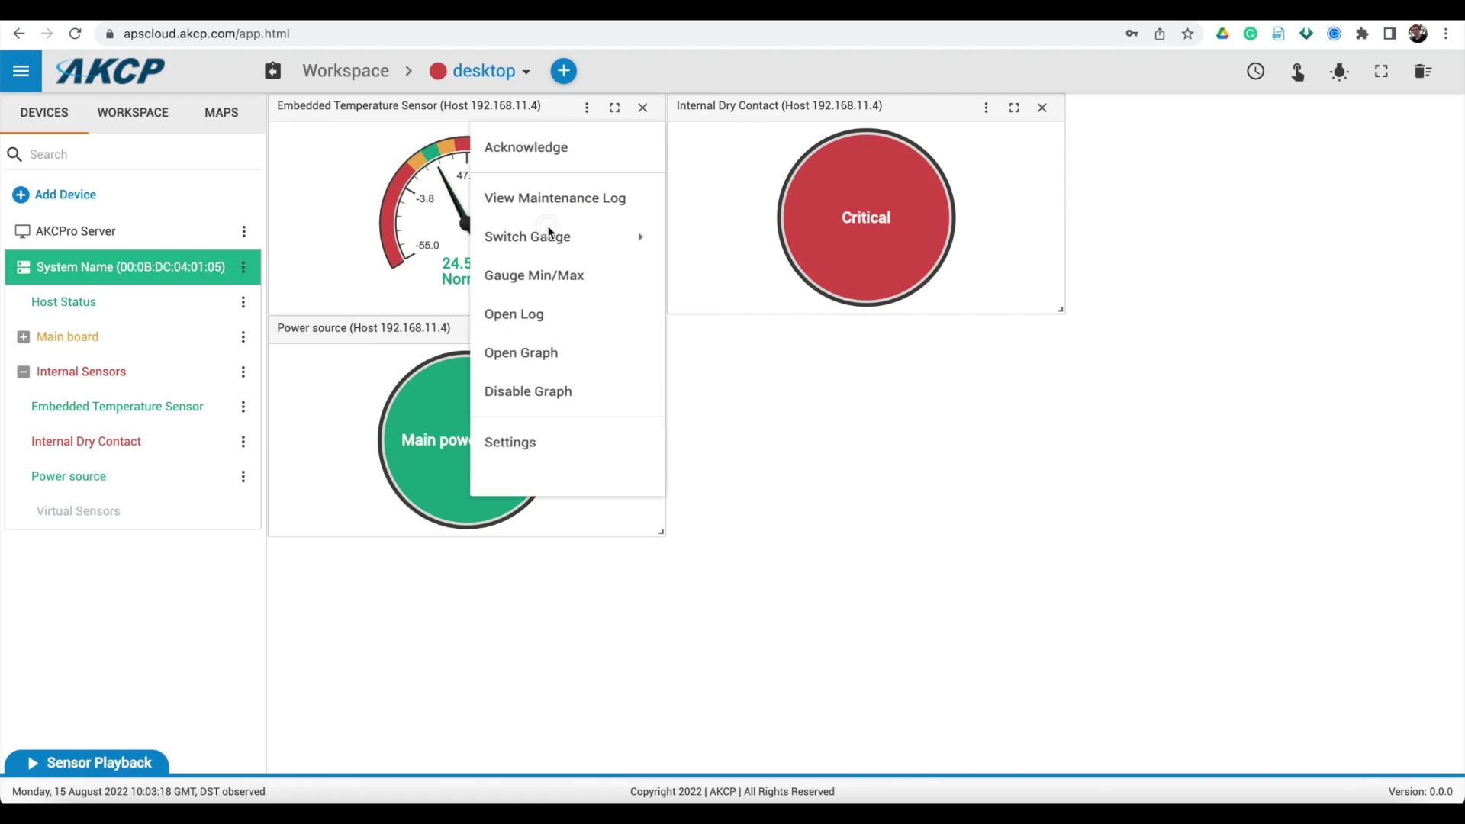
{"action": "left_click", "coordinate": [527, 354]}
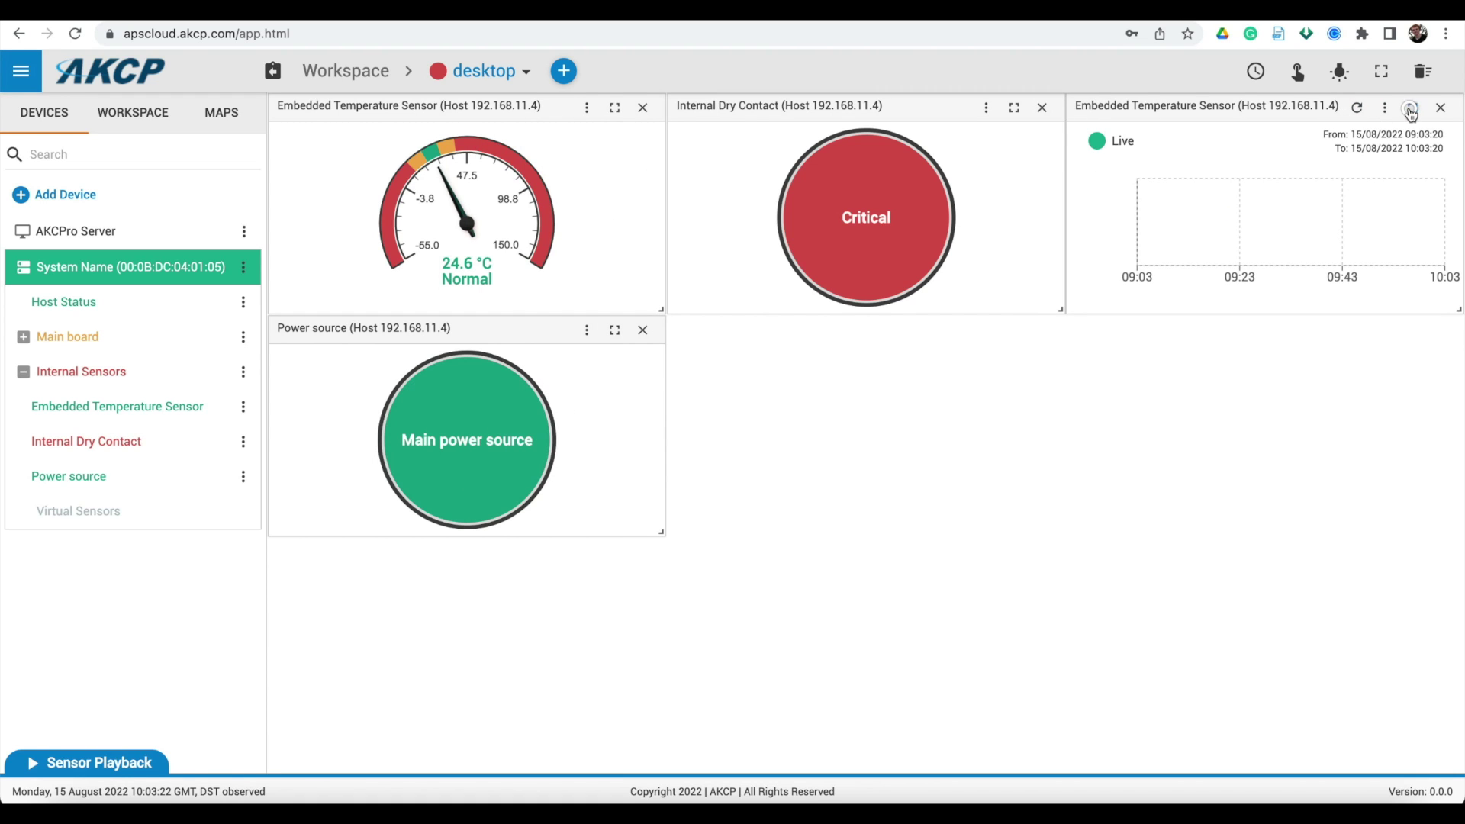
{"action": "left_click", "coordinate": [1410, 112]}
{"action": "left_click", "coordinate": [1417, 112]}
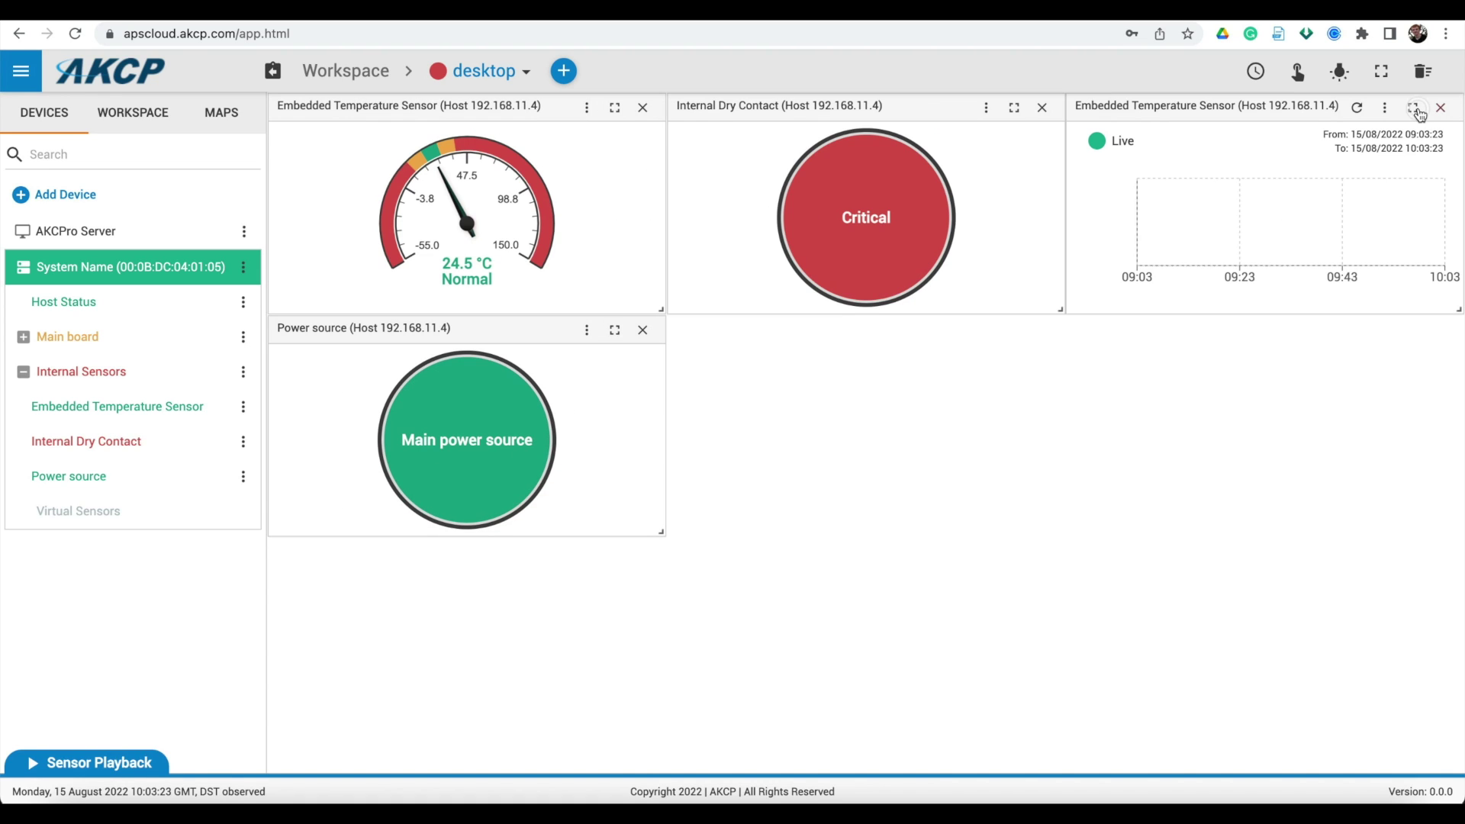
{"action": "left_click", "coordinate": [617, 111]}
{"action": "left_click", "coordinate": [1412, 111]}
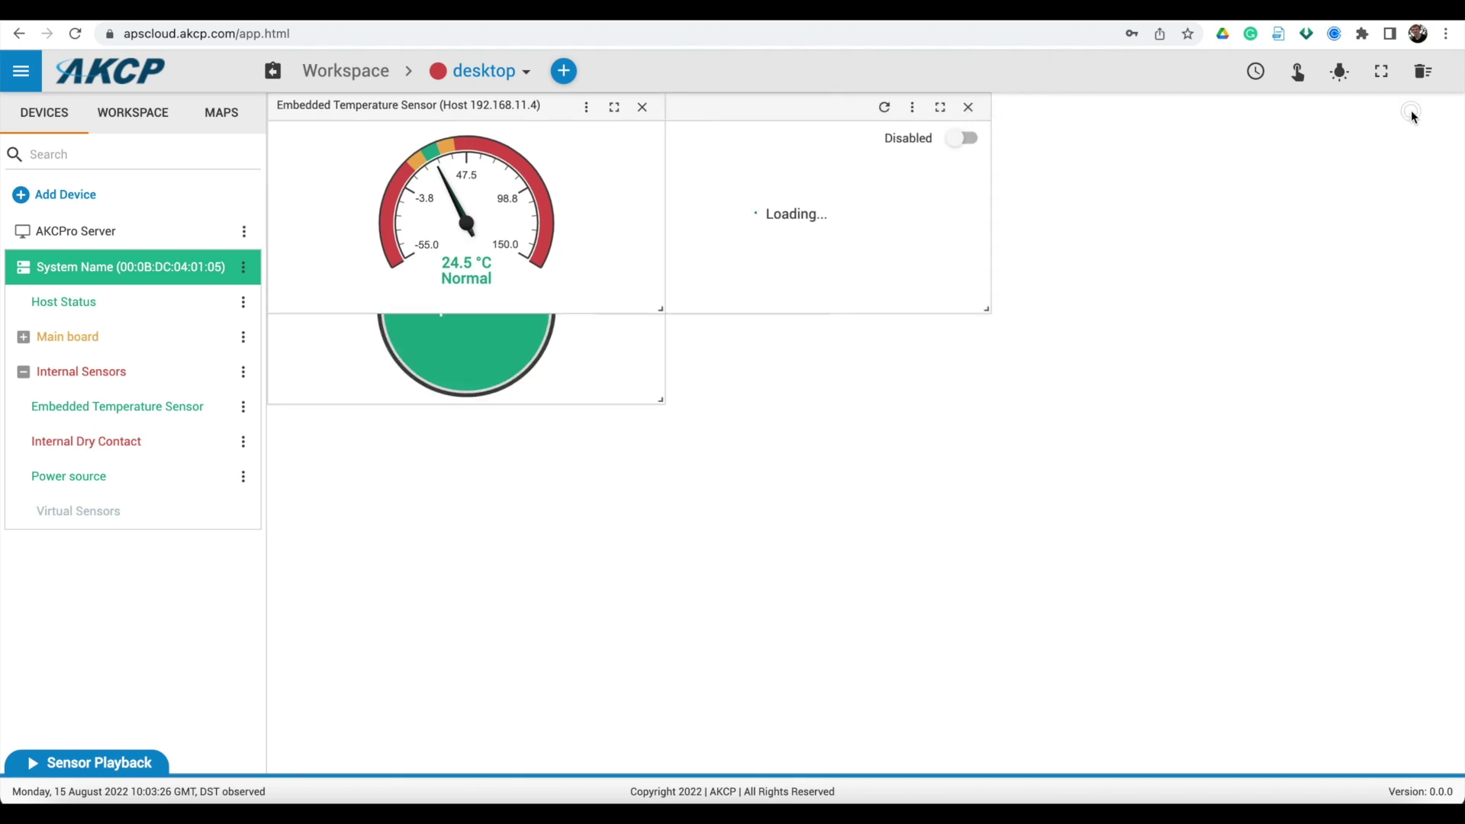
- Switch to the 3D View desktop and drag RackMap 1 from MAPS onto the top-left rack
{"action": "left_click", "coordinate": [485, 72]}
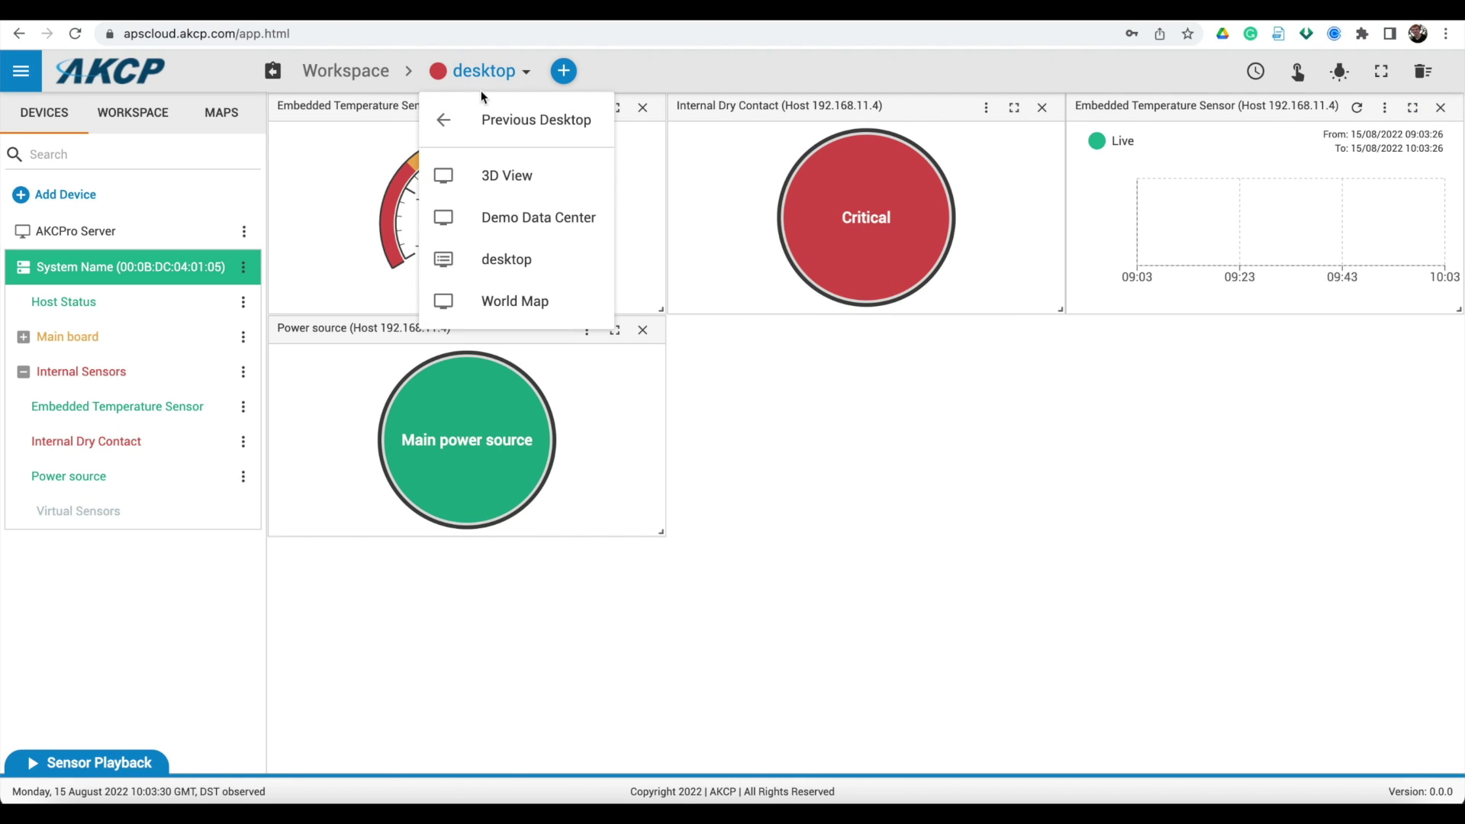
{"action": "left_click", "coordinate": [486, 192]}
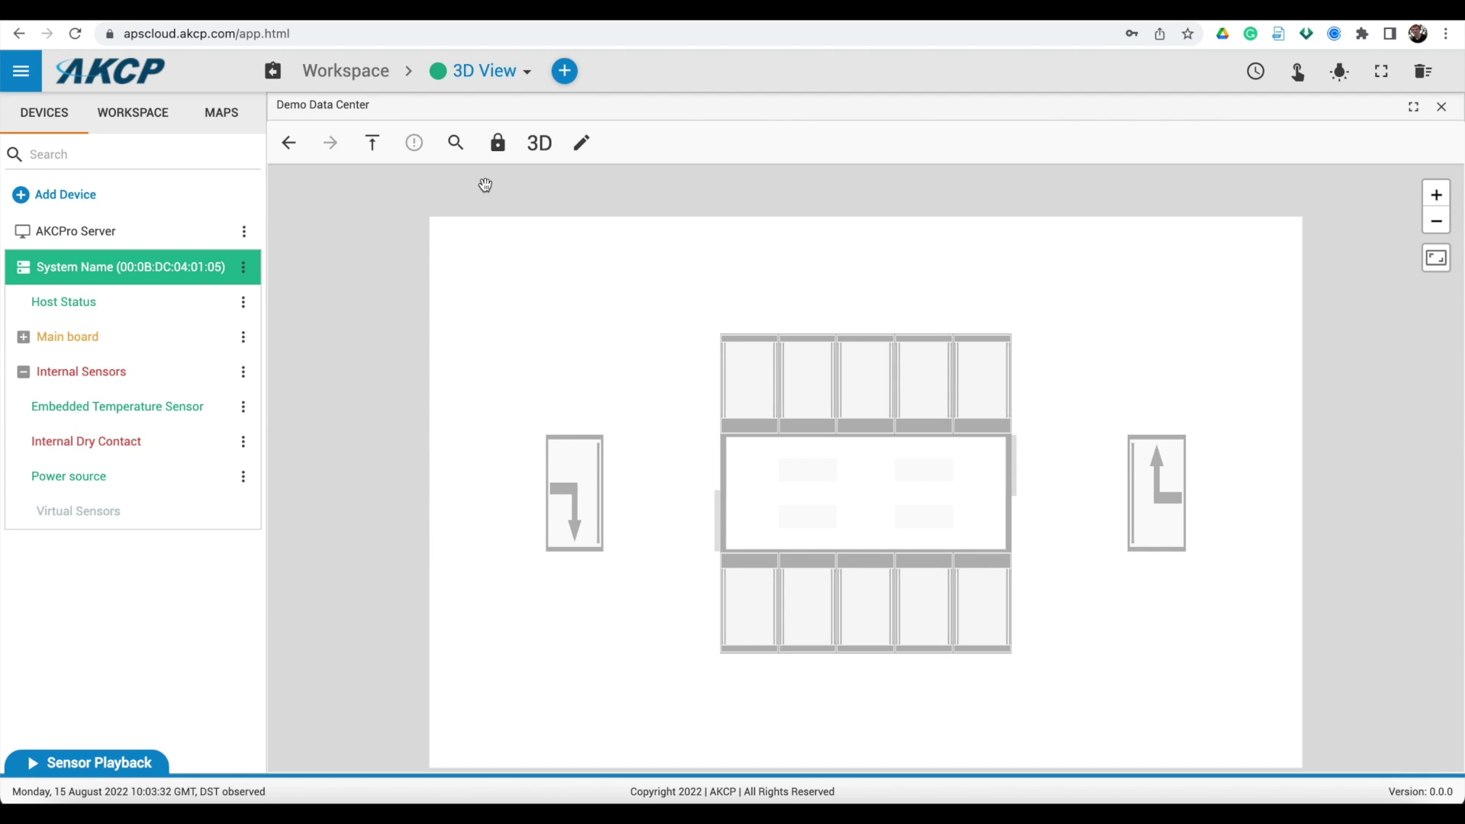
{"action": "left_click", "coordinate": [200, 116]}
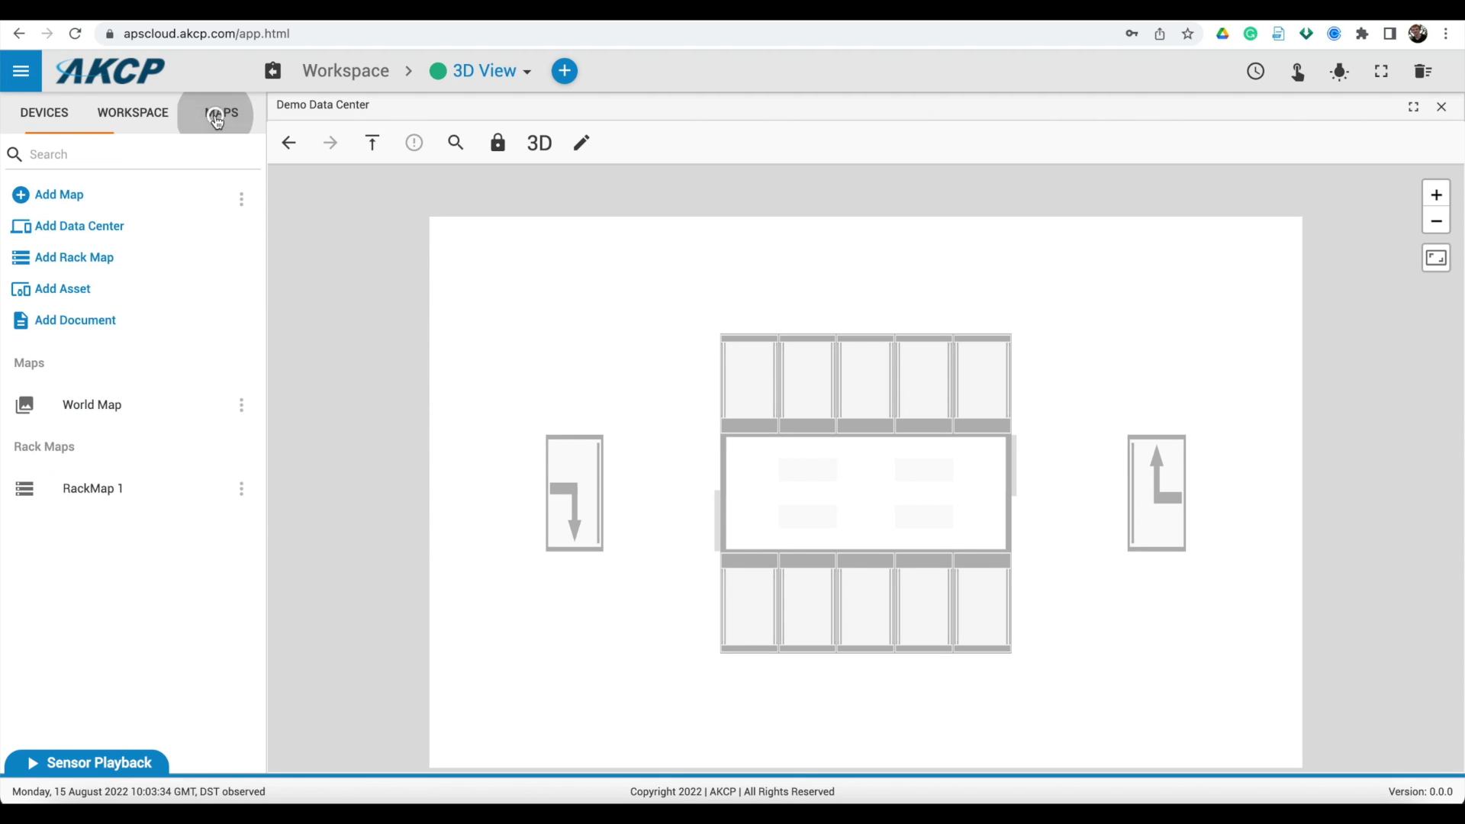
{"action": "left_click_drag", "start_coordinate": [87, 497], "coordinate": [733, 385]}
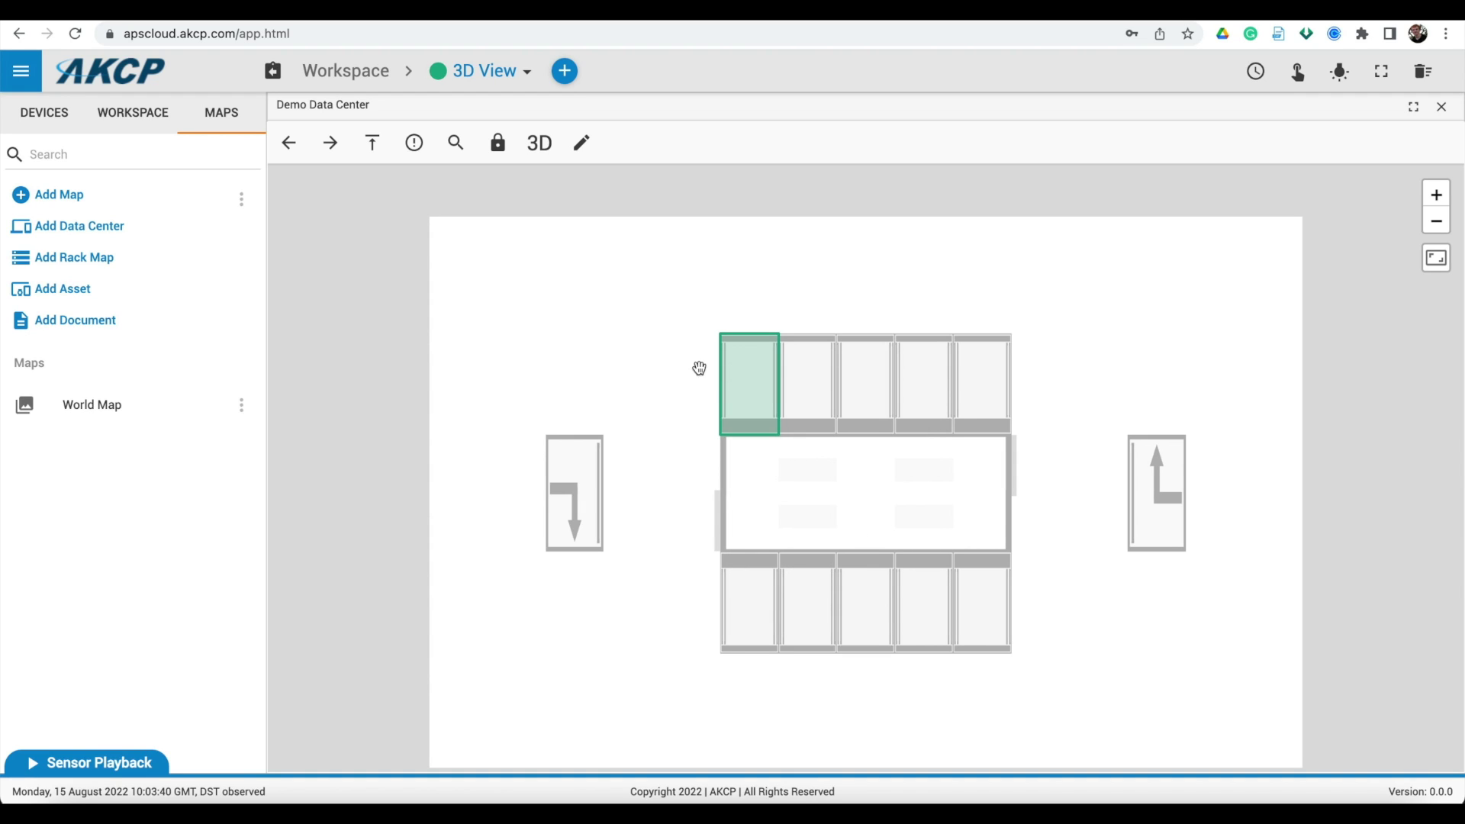
- Open RackMap 1 and drag the Main board's temperature, humidity and current sensors onto it
{"action": "left_click", "coordinate": [747, 383]}
{"action": "double_click", "coordinate": [748, 386]}
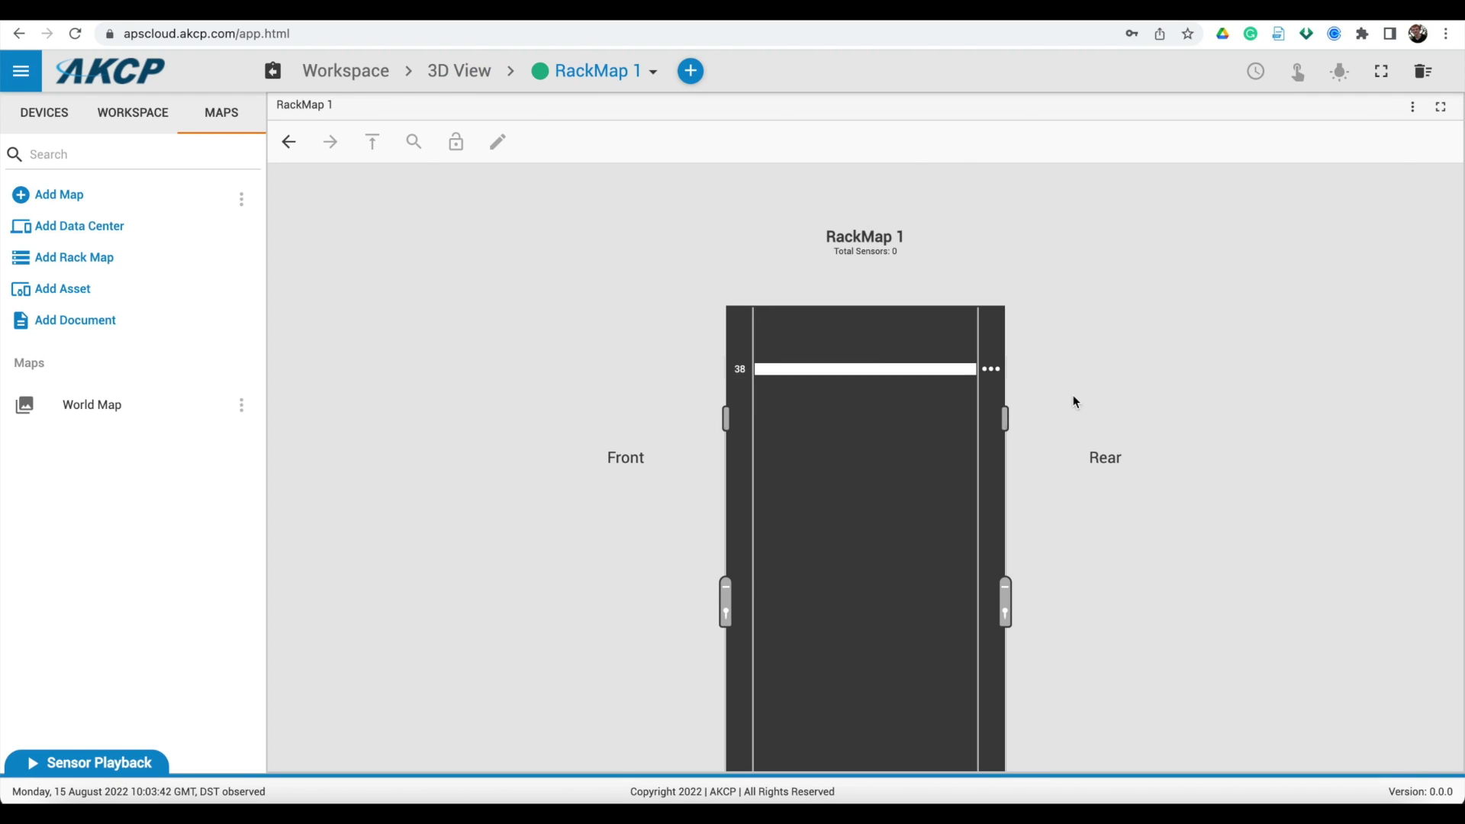
{"action": "left_click", "coordinate": [77, 120]}
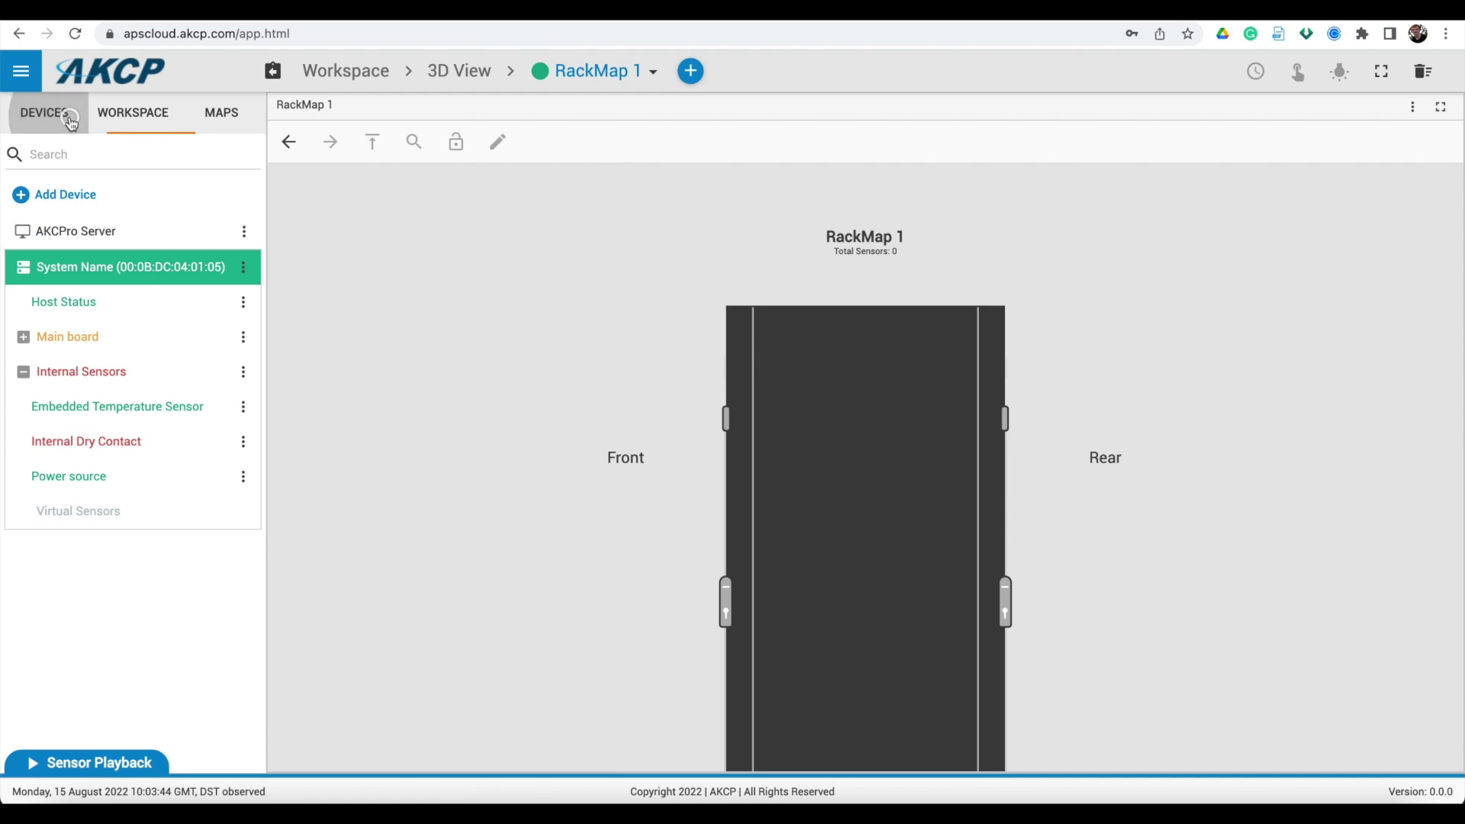
{"action": "left_click", "coordinate": [27, 340]}
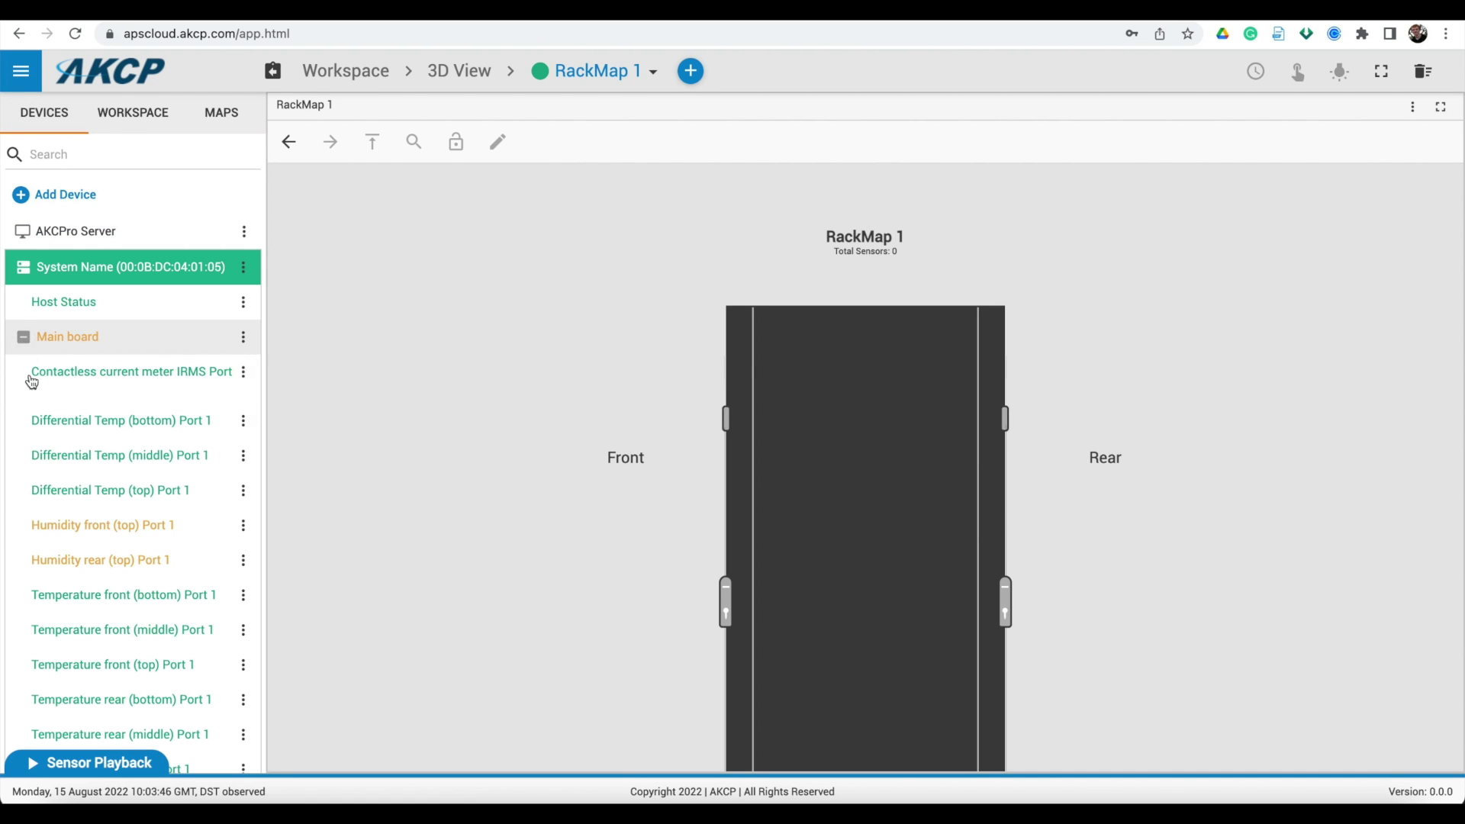
{"action": "scroll", "coordinate": [63, 532], "scroll_direction": "down", "scroll_amount": 1}
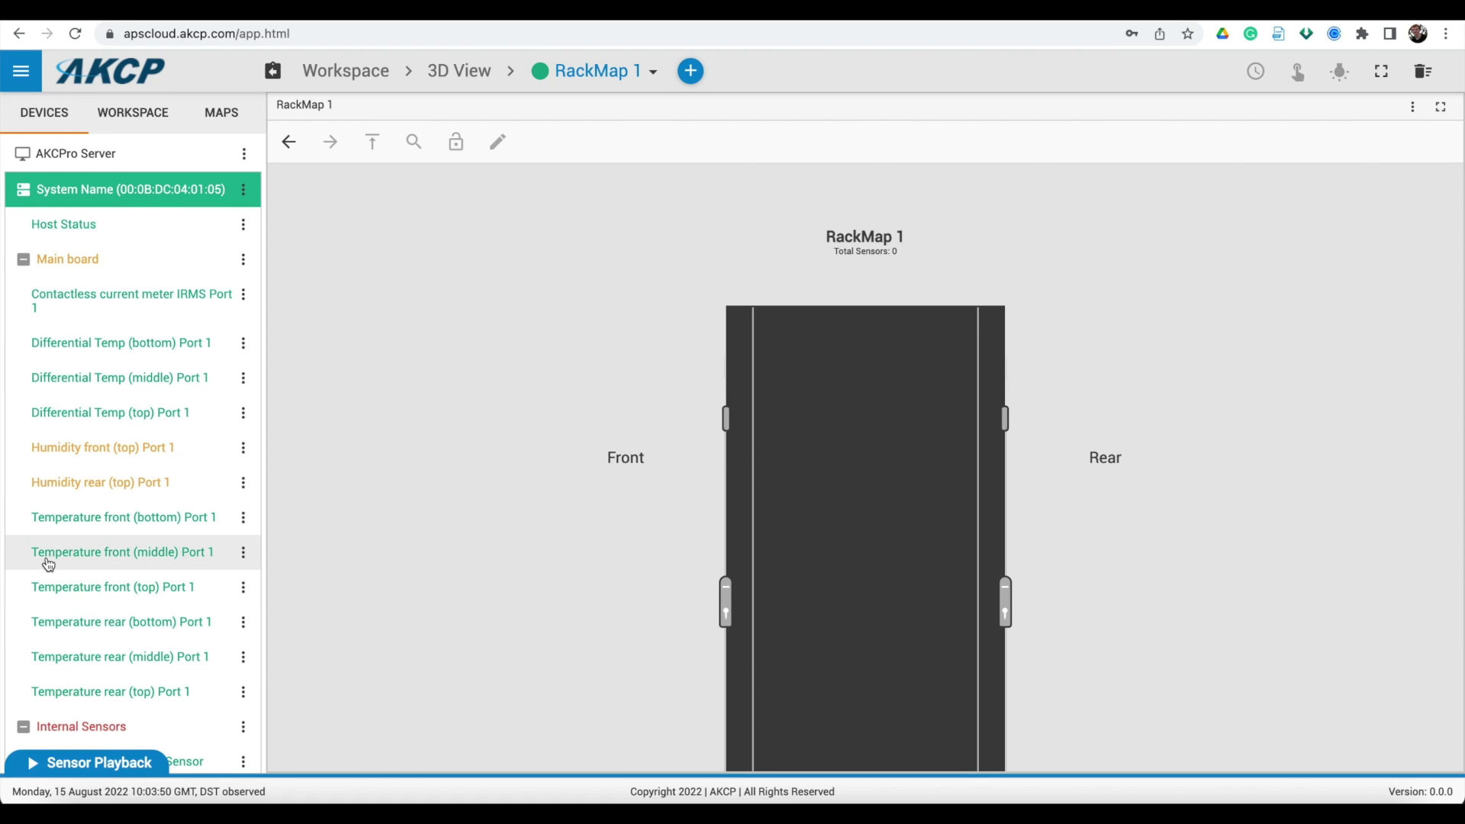
{"action": "left_click_drag", "start_coordinate": [46, 562], "coordinate": [619, 596]}
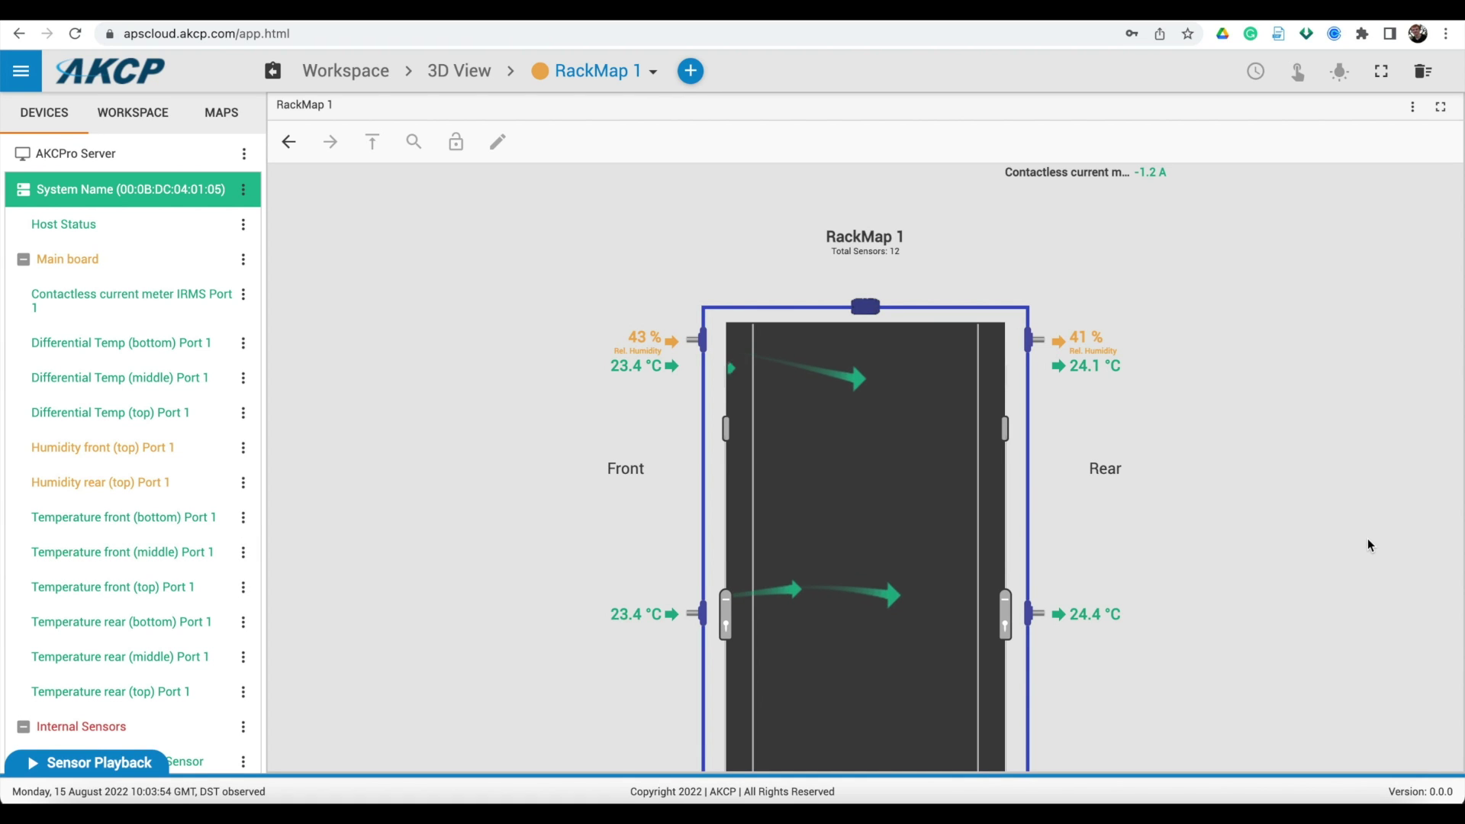
{"action": "scroll", "coordinate": [1367, 545], "scroll_direction": "down", "scroll_amount": 2}
{"action": "scroll", "coordinate": [1367, 538], "scroll_direction": "up", "scroll_amount": 2}
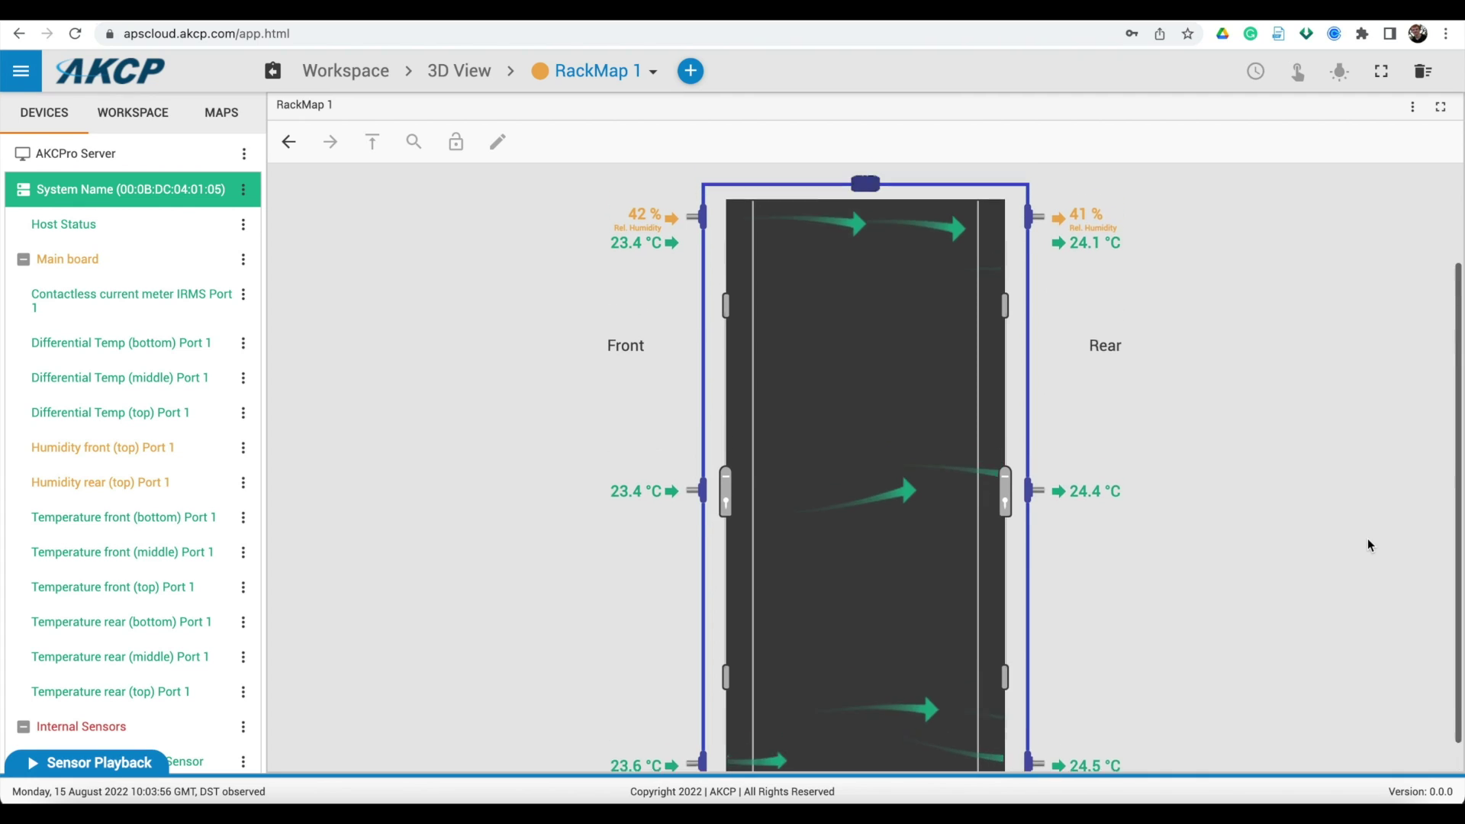
- Return to the Demo Data Center floor plan, switch it to 3D and orbit the scene
{"action": "left_click", "coordinate": [290, 142]}
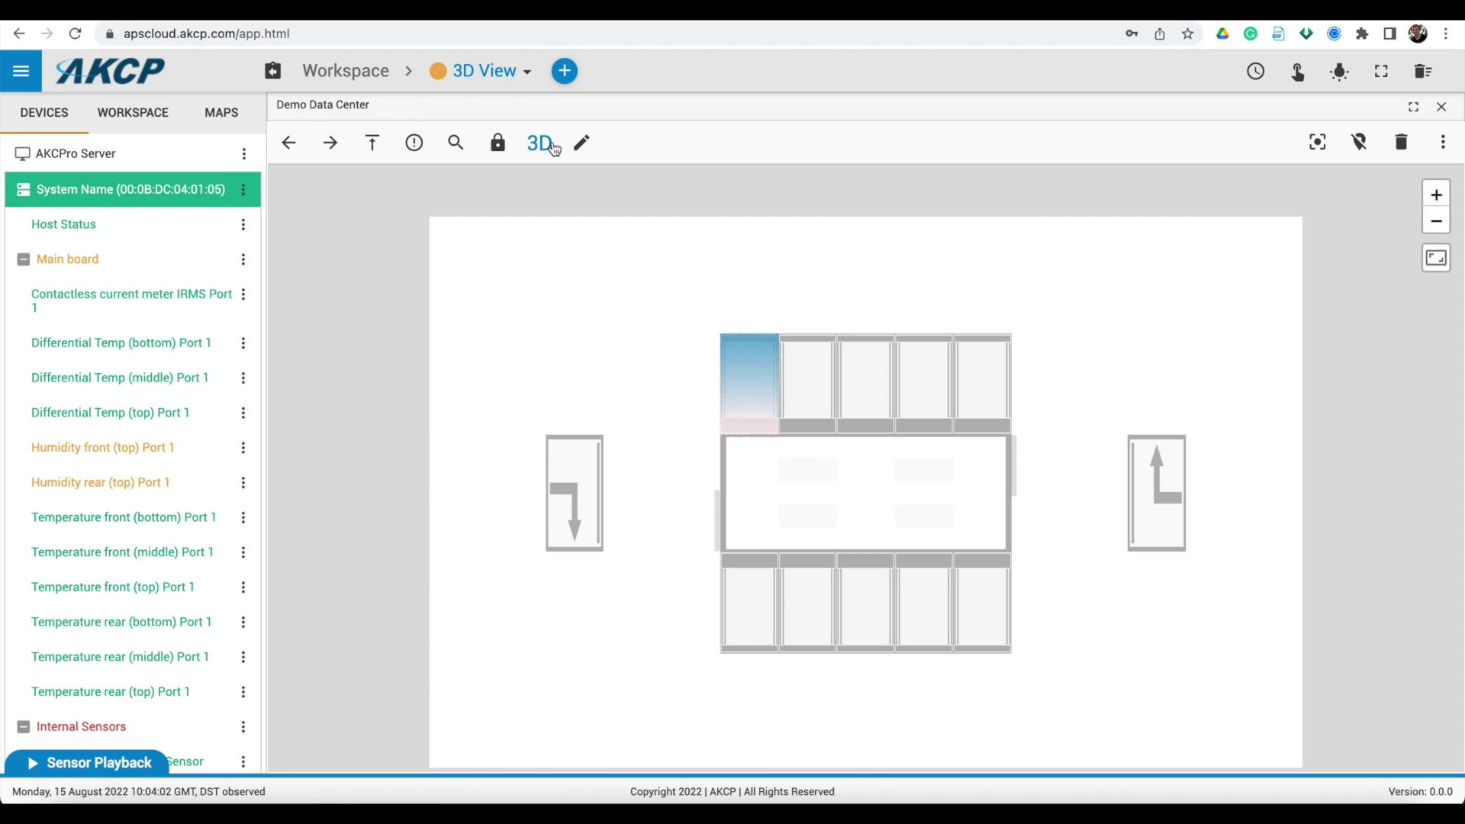
{"action": "left_click", "coordinate": [540, 143]}
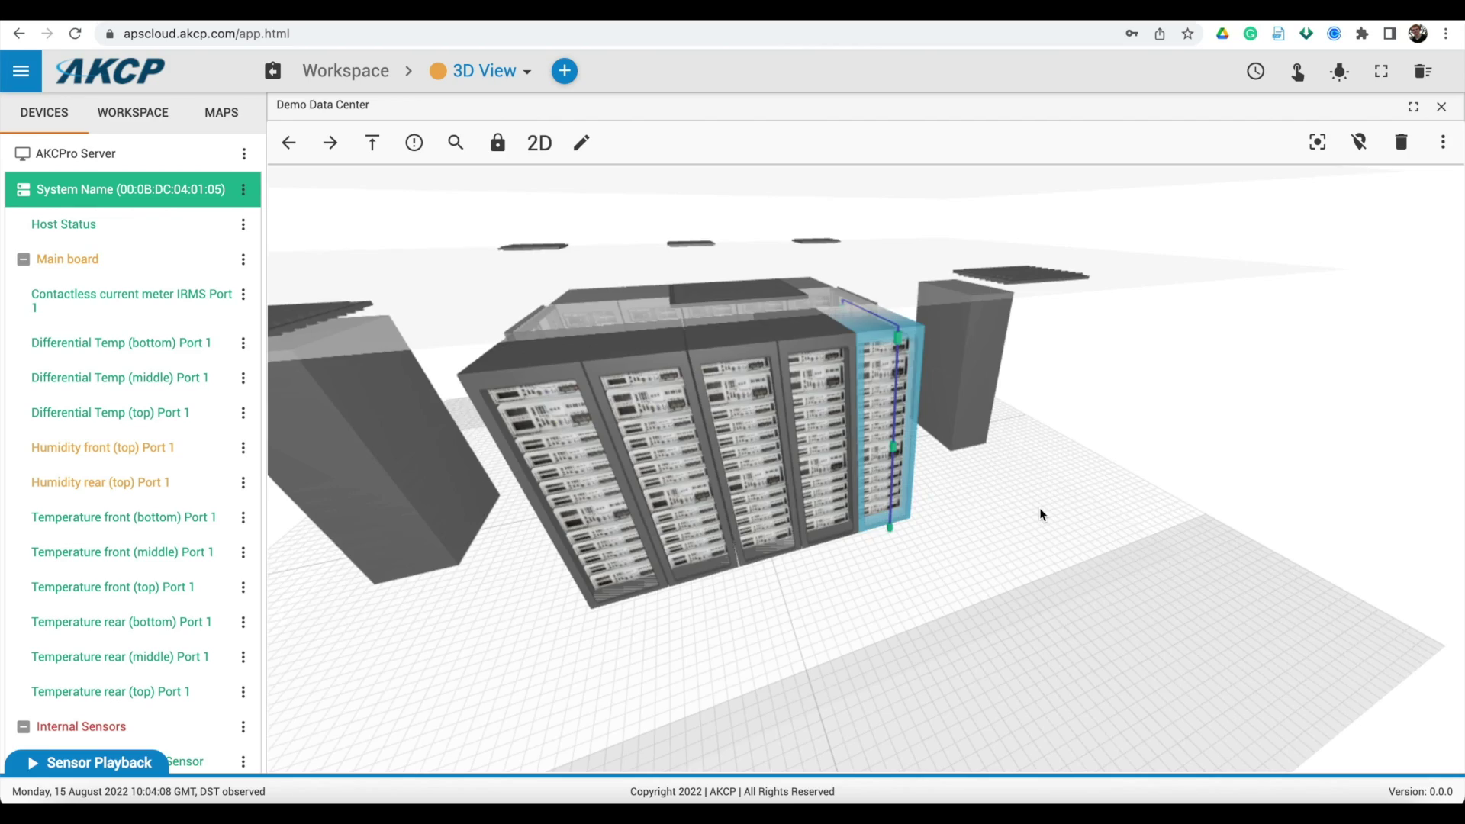
{"action": "left_click_drag", "start_coordinate": [1039, 506], "coordinate": [934, 515]}
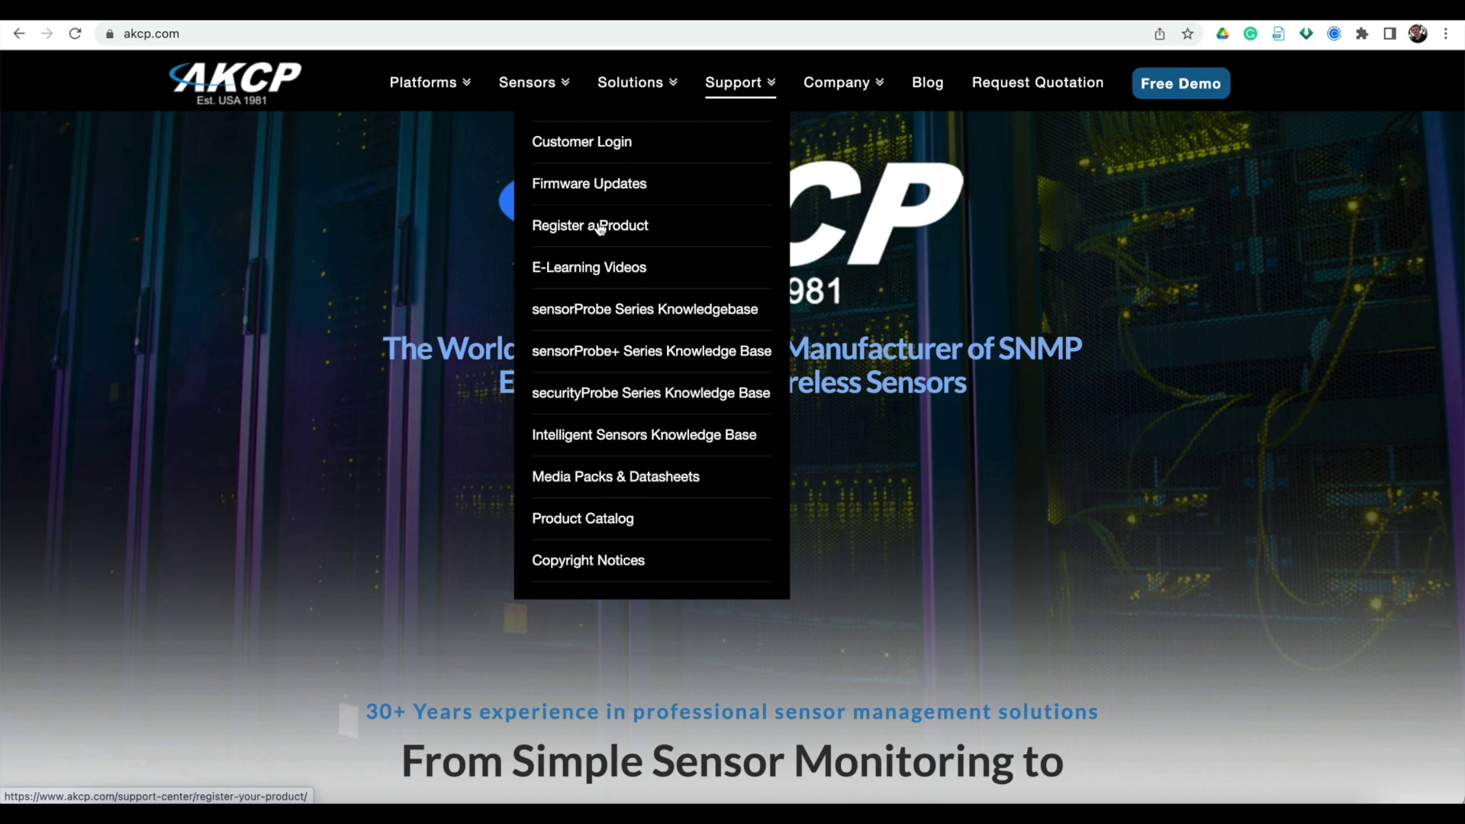
- Open the Customer Login page from the akcp.com Support menu
{"action": "left_click", "coordinate": [600, 152]}
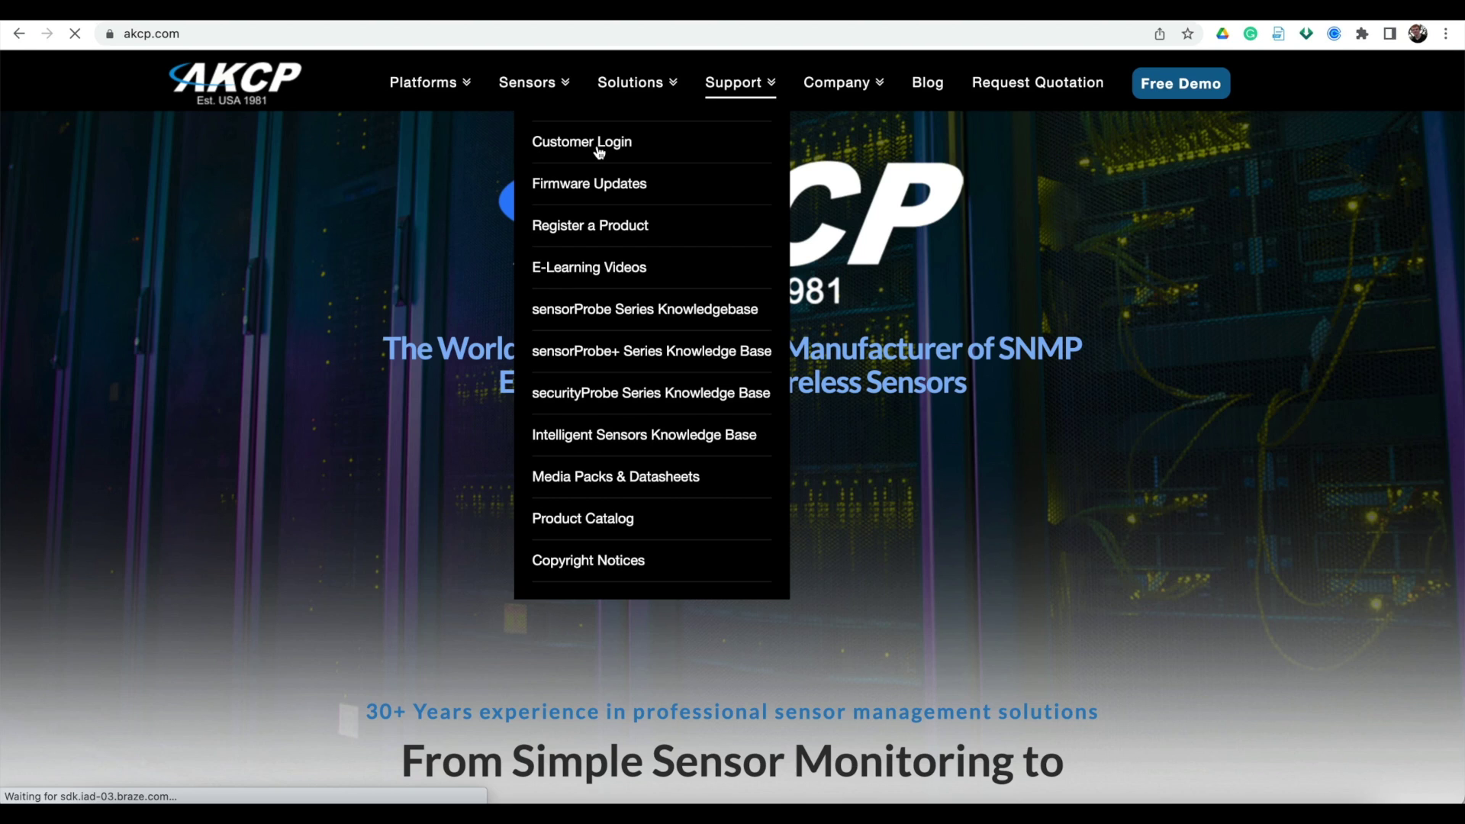